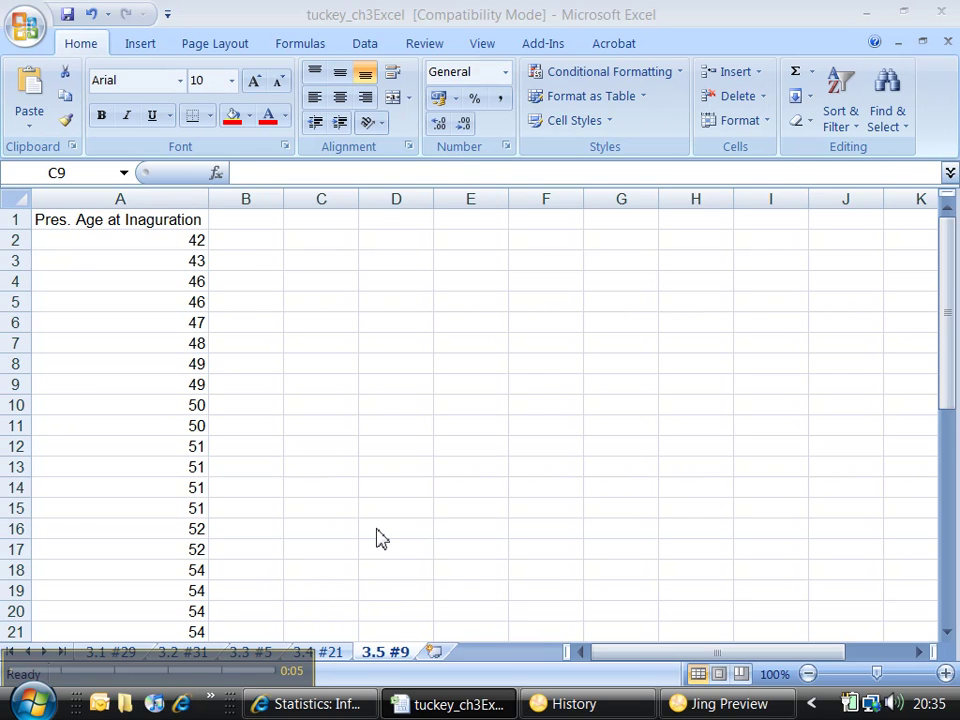
- Read exercise 9, Age at Inauguration, in the statistics e-book open in the browser, and return to the Excel workbook
left_click(308, 704)
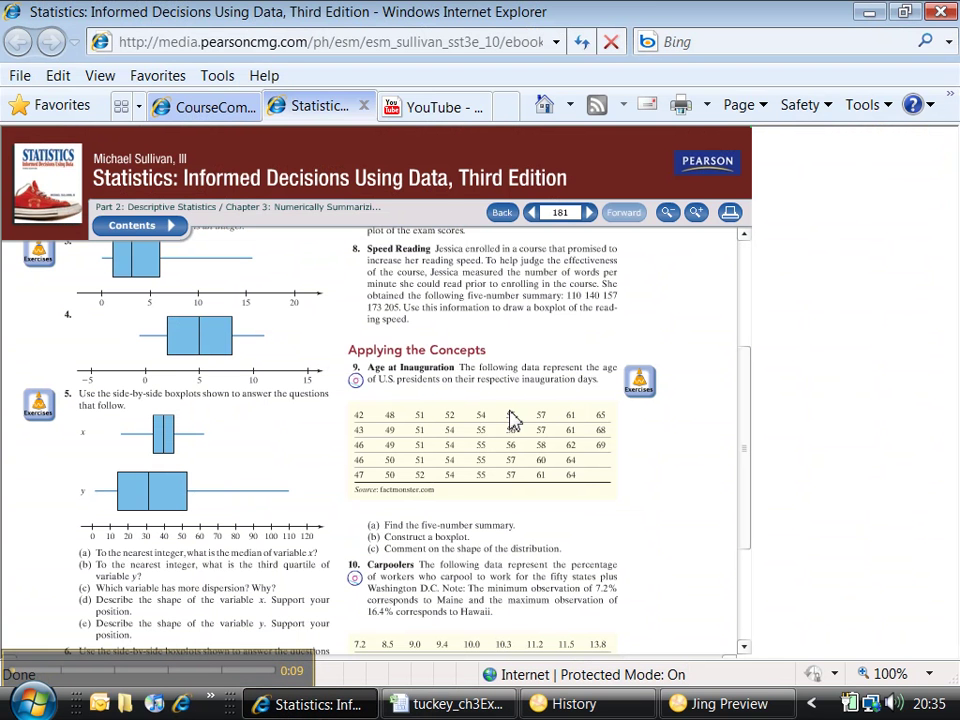
scroll(738, 398, "down", 1)
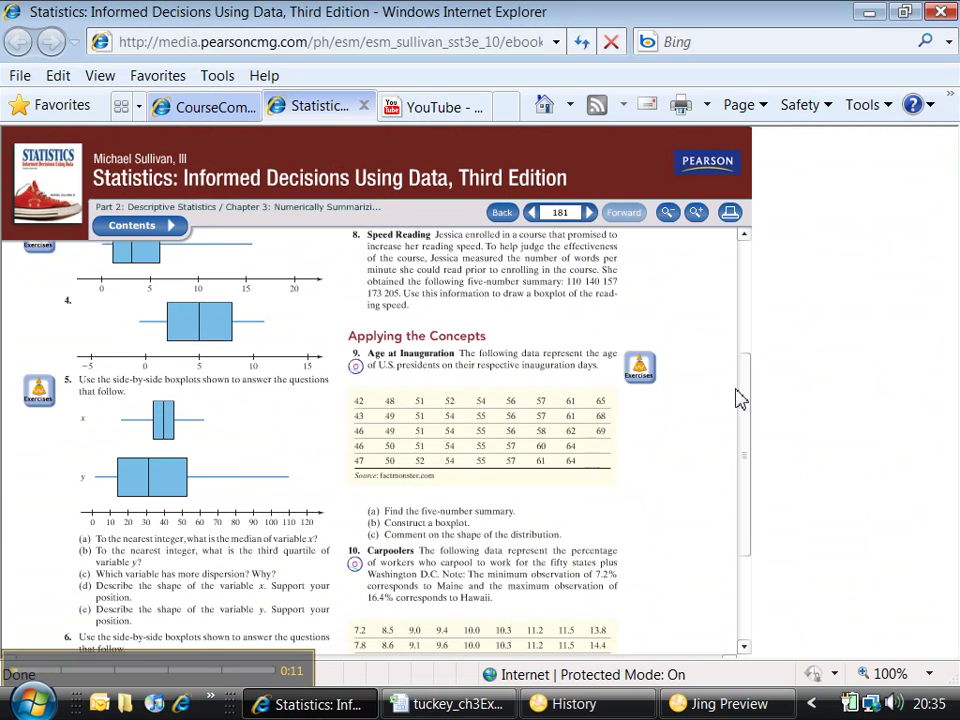
scroll(746, 405, "down", 1)
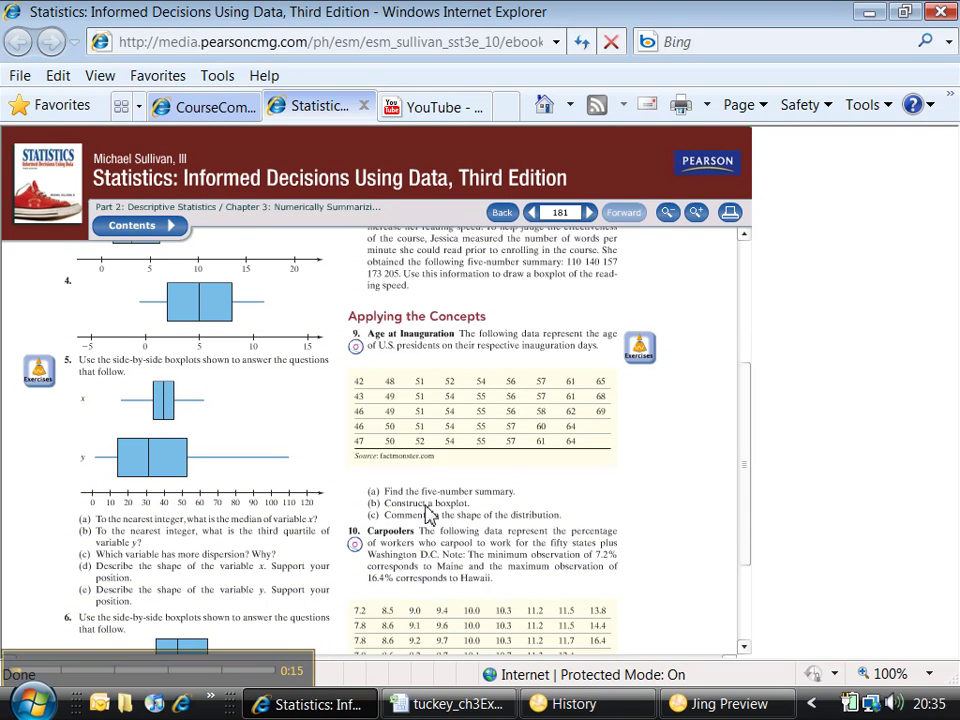
left_click(450, 704)
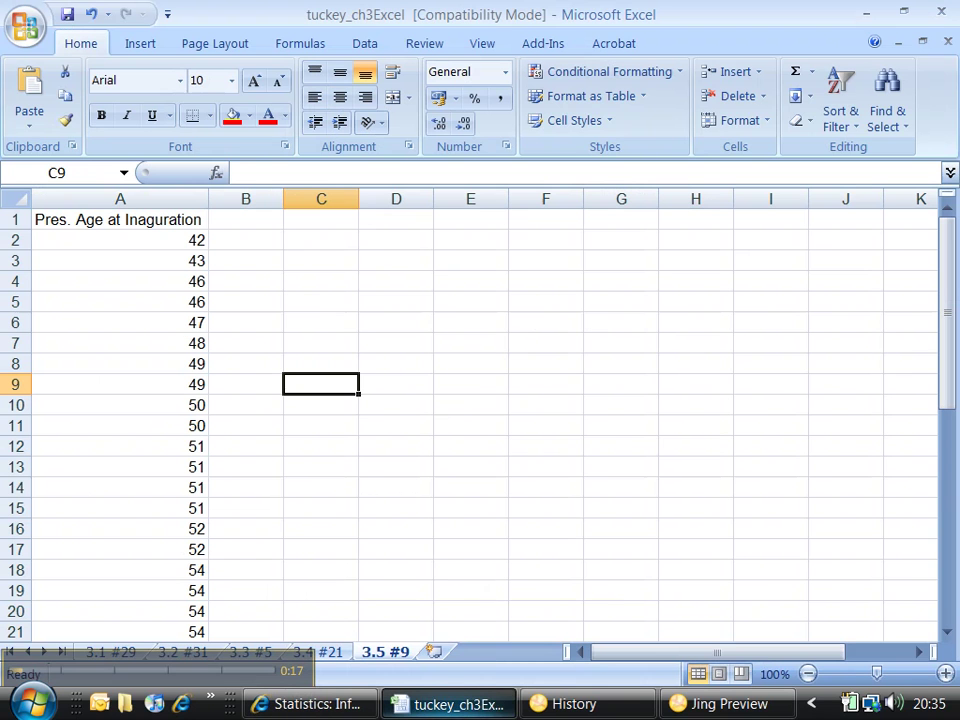
left_click_drag(144, 671, 741, 639)
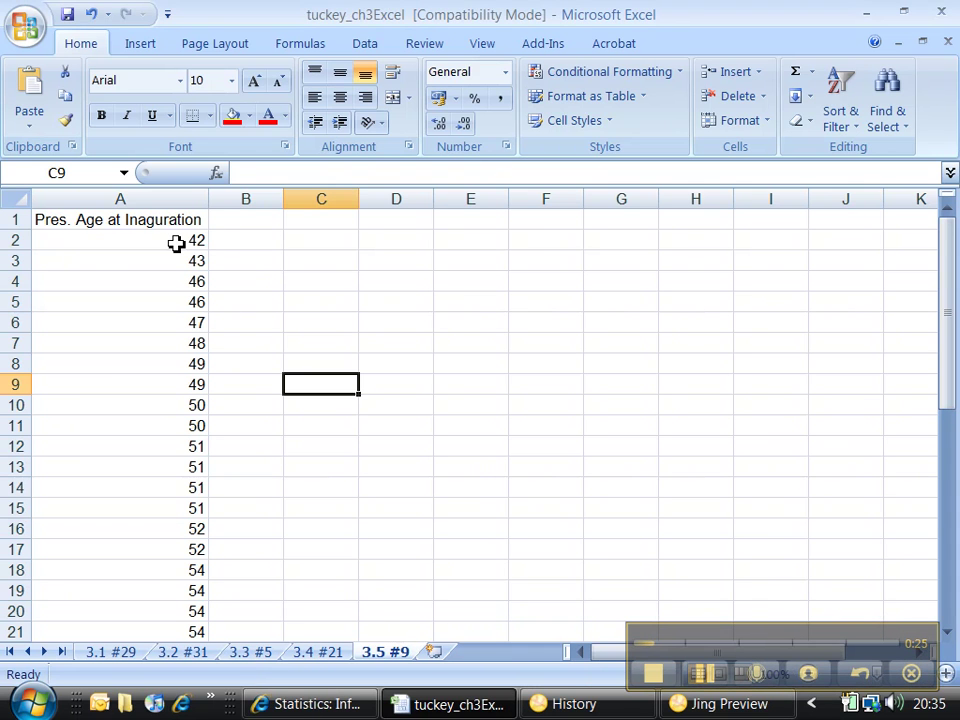
left_click(300, 247)
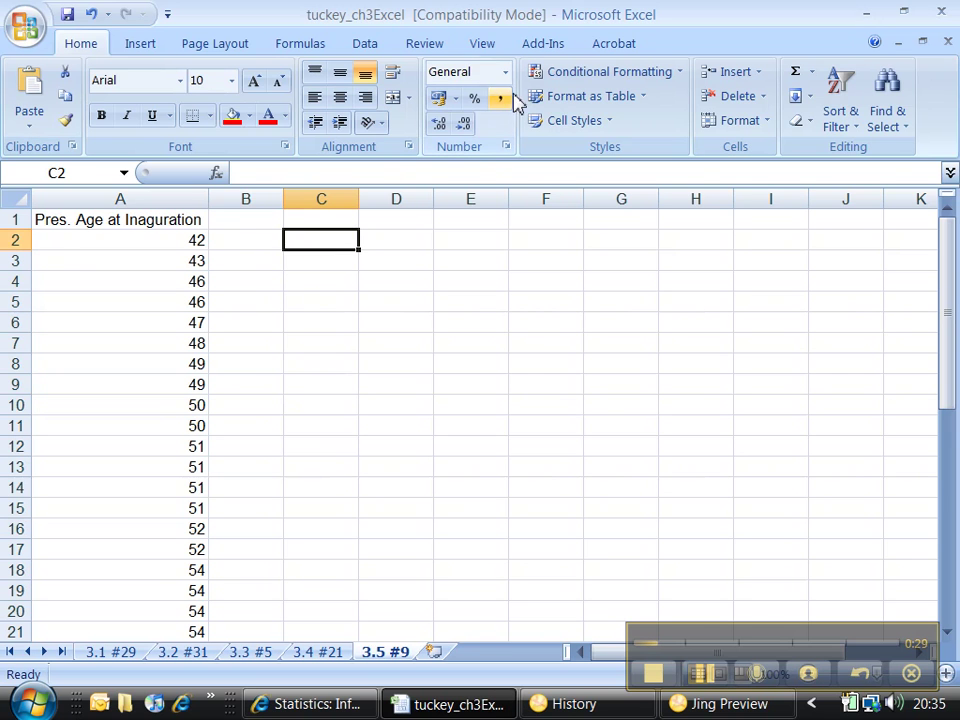
- Run the DDXL Summary of One Variable on column A, with Pres. Age at Inaguration as the quantitative variable
left_click(156, 202)
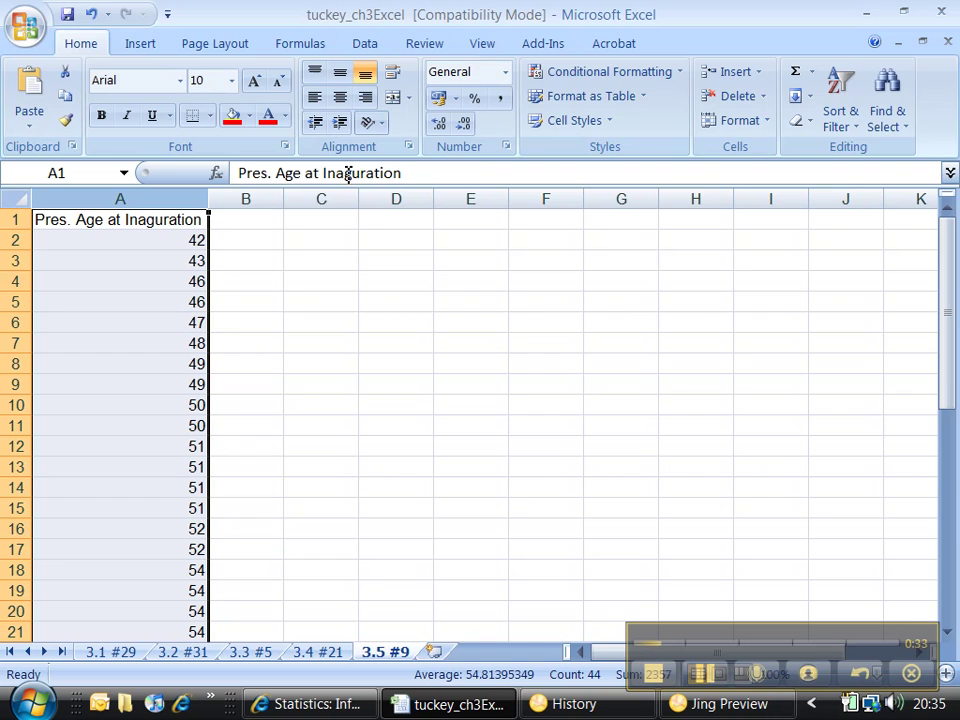
left_click(542, 44)
left_click(58, 76)
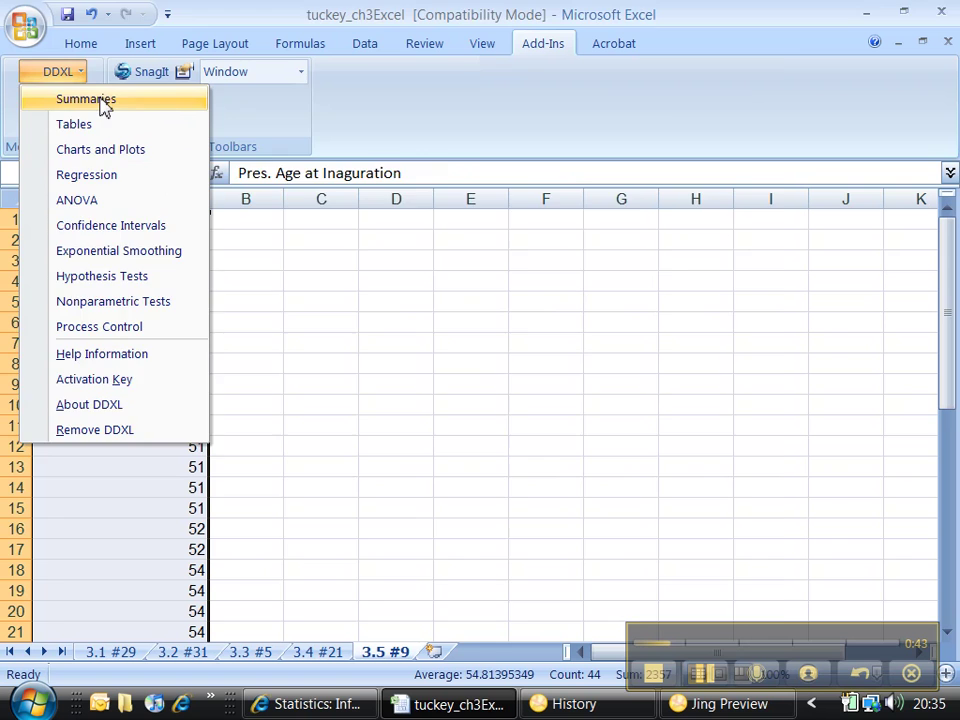
left_click(100, 104)
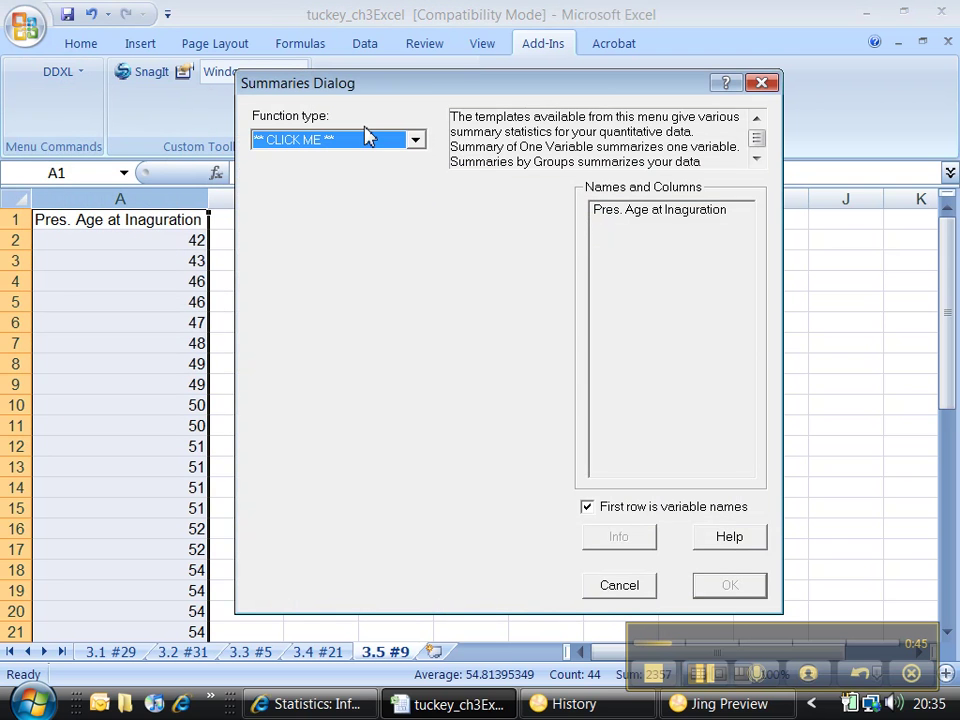
left_click(368, 139)
left_click(355, 200)
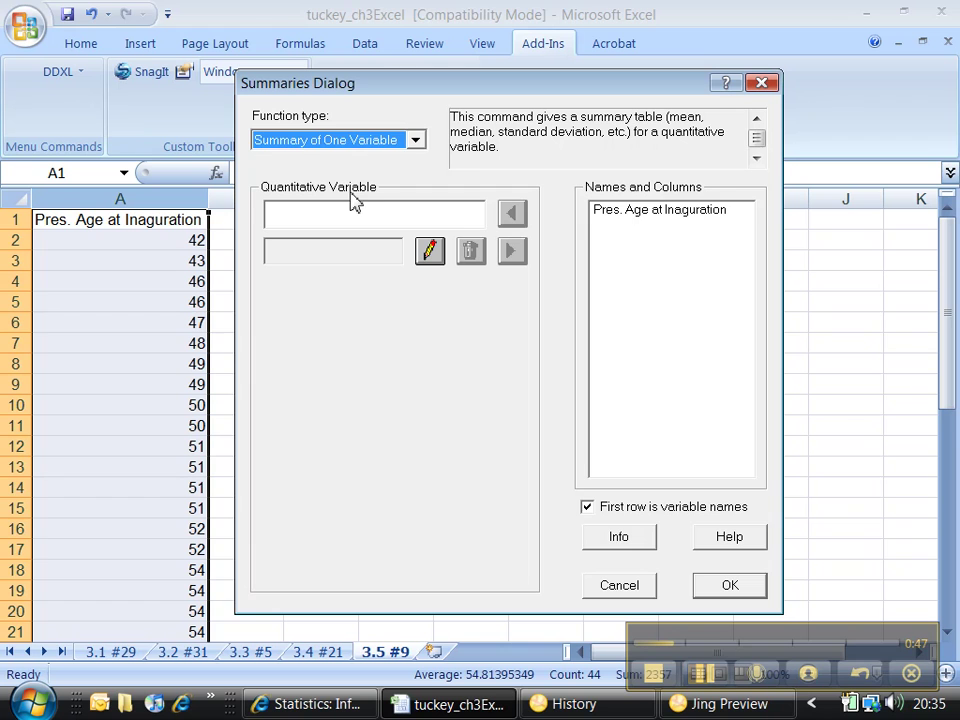
left_click(645, 212)
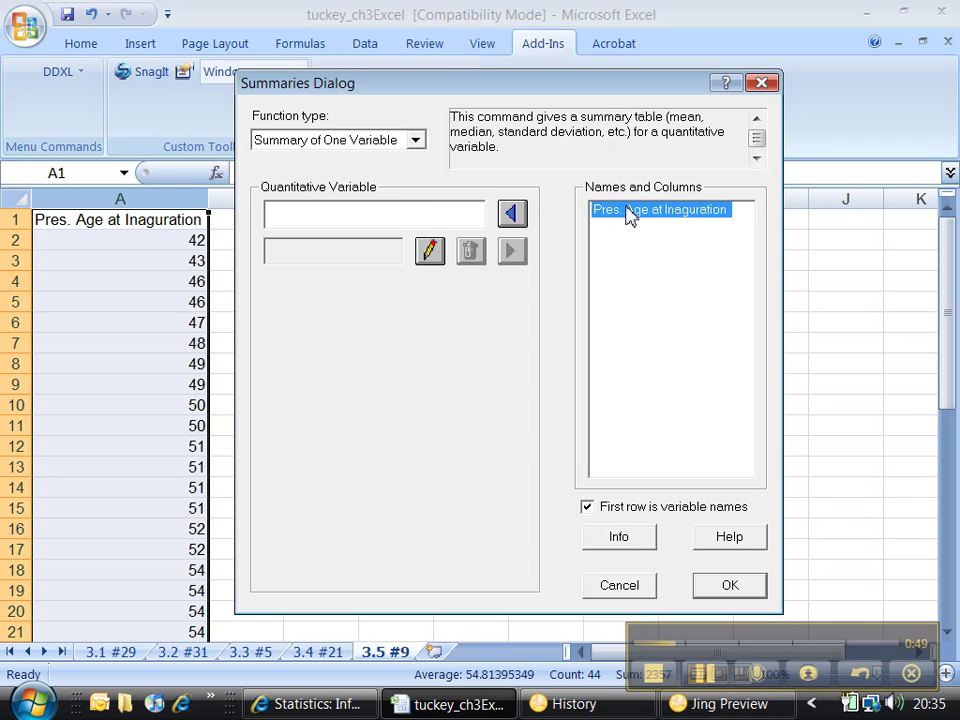
left_click(512, 213)
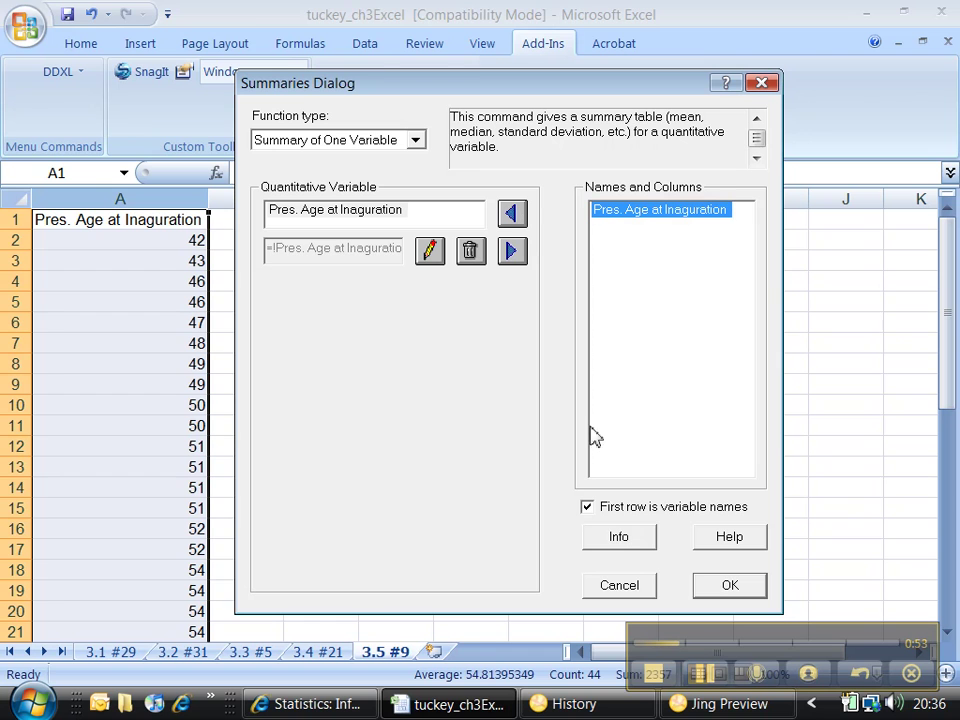
left_click(728, 588)
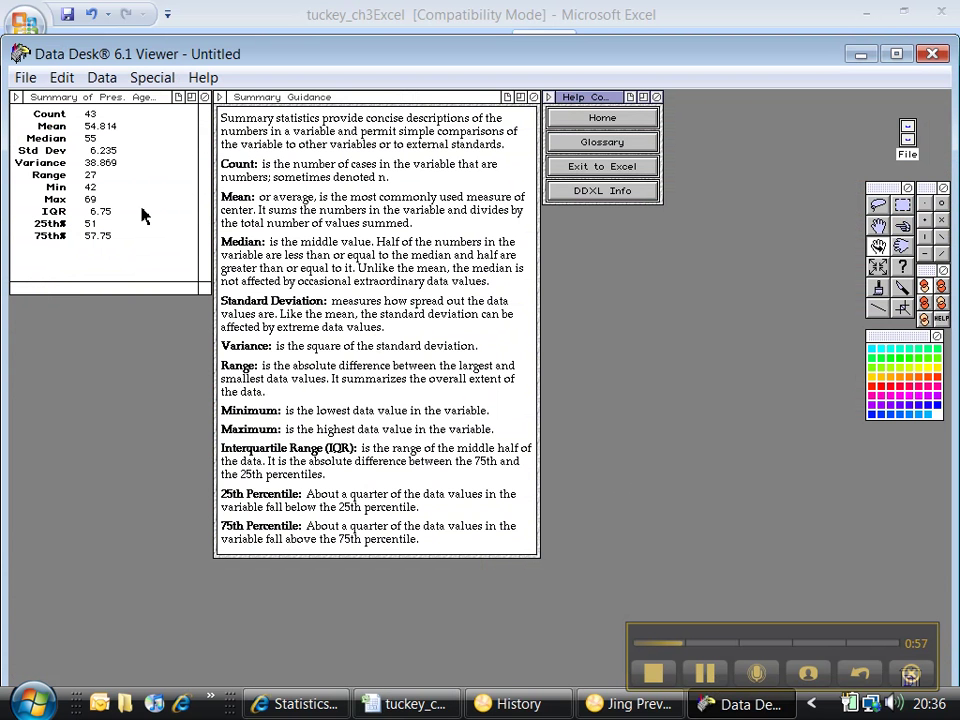
- Copy the summary statistics table from the Data Desk results as text only, with columns delimited by tabs
left_click(115, 106)
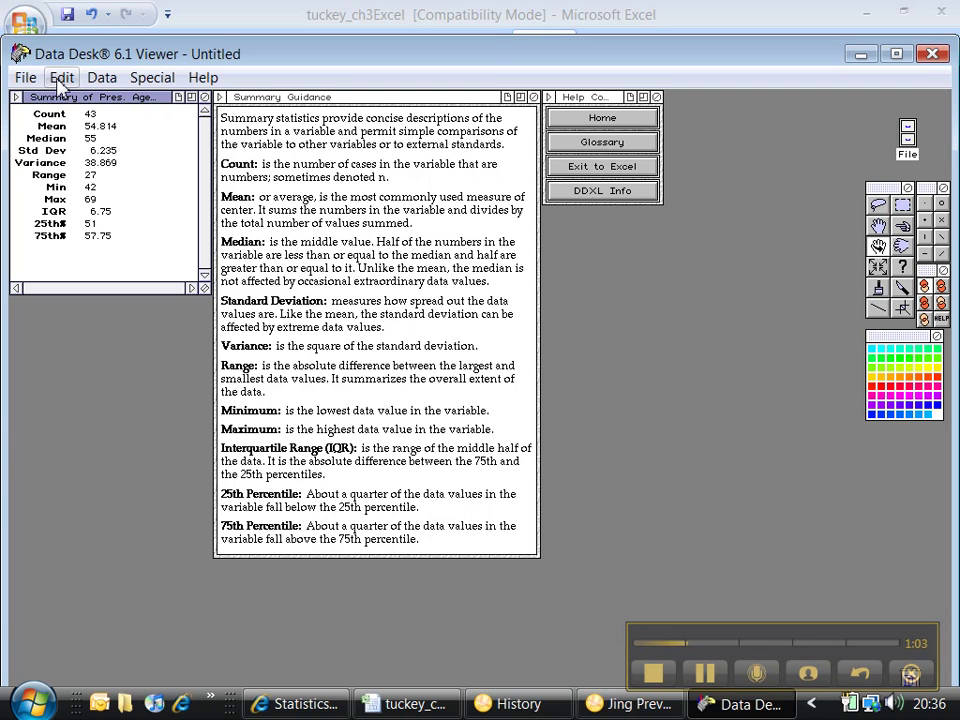
left_click(61, 77)
left_click(92, 155)
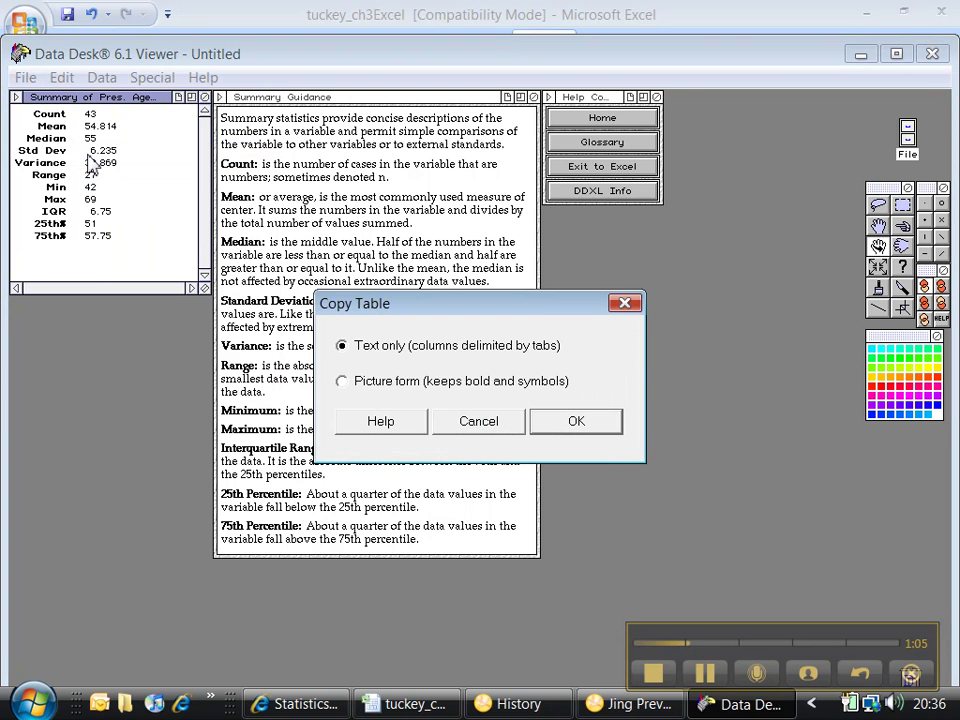
left_click(578, 421)
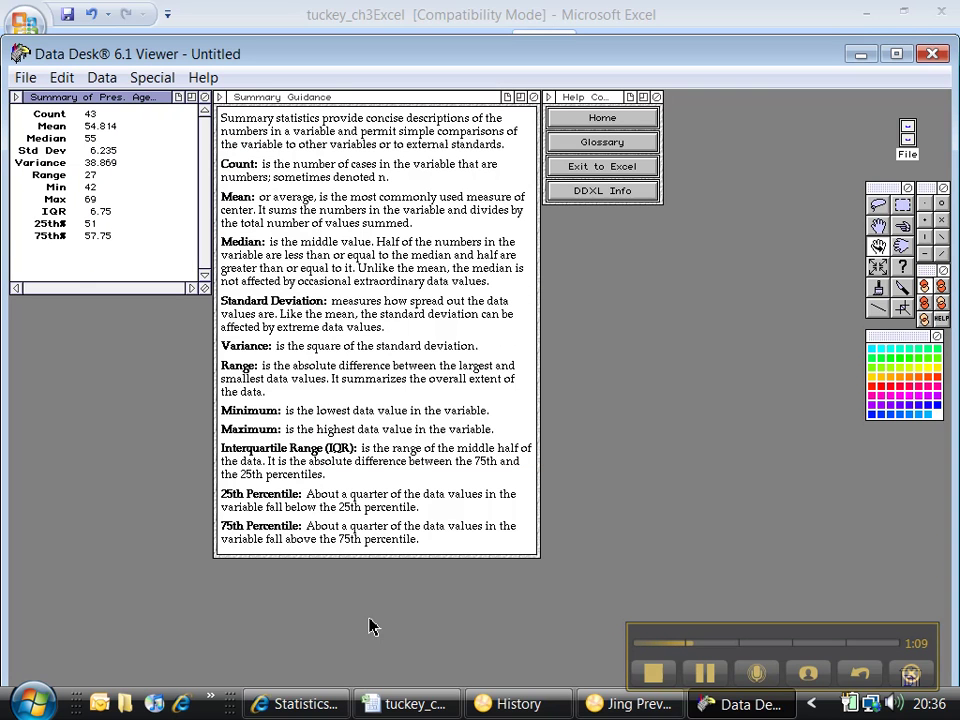
- Switch back to Excel and paste the copied summary table at cell C1 of the 3.5 #9 sheet
left_click(400, 703)
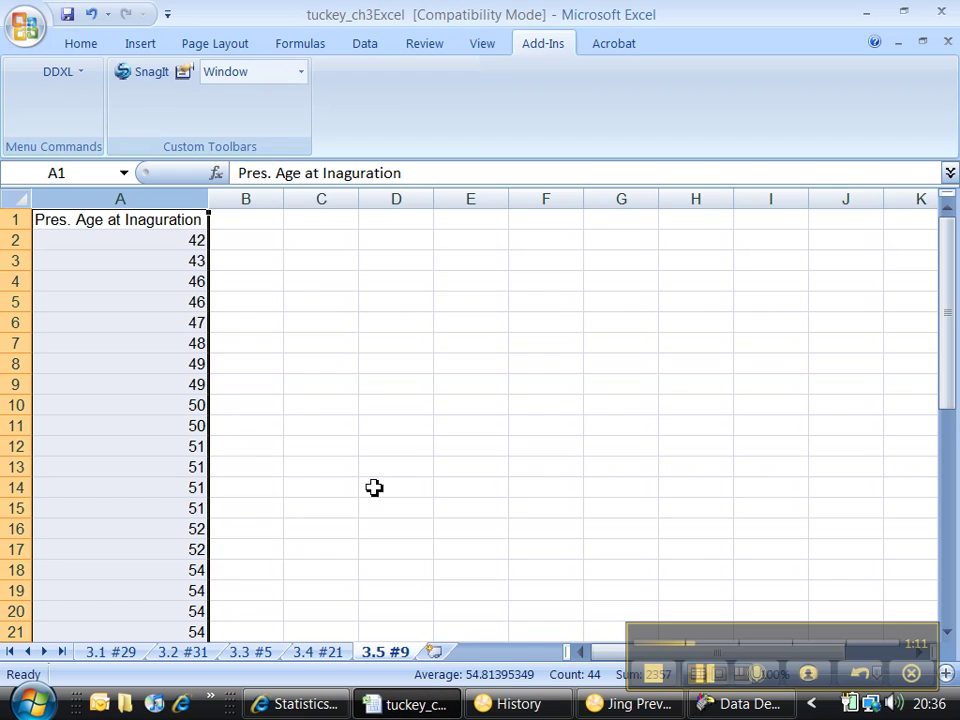
left_click(322, 222)
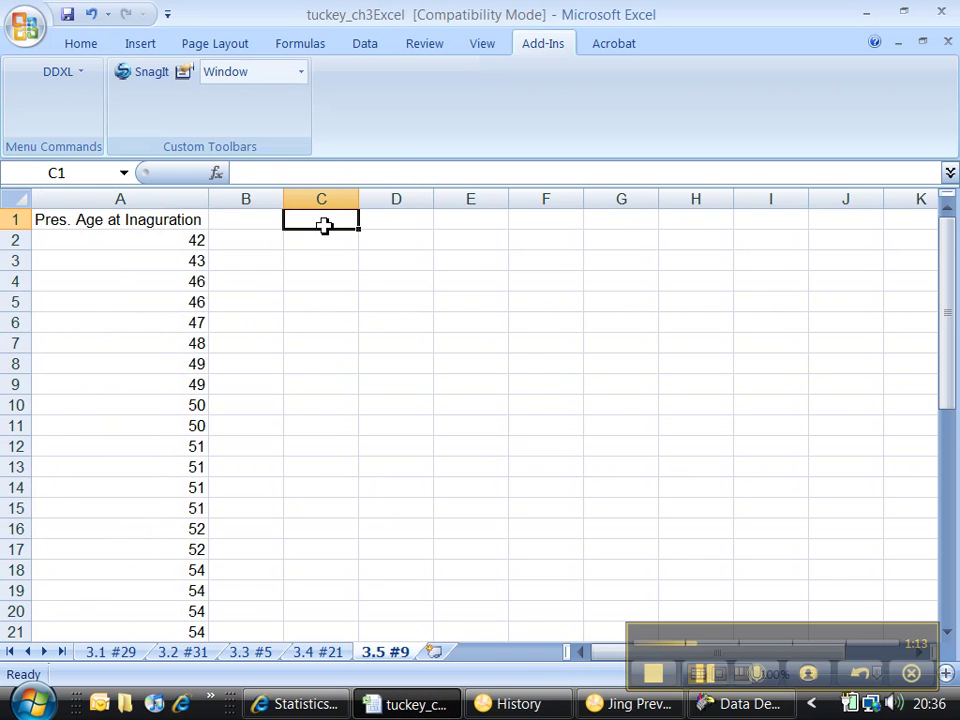
left_click(81, 44)
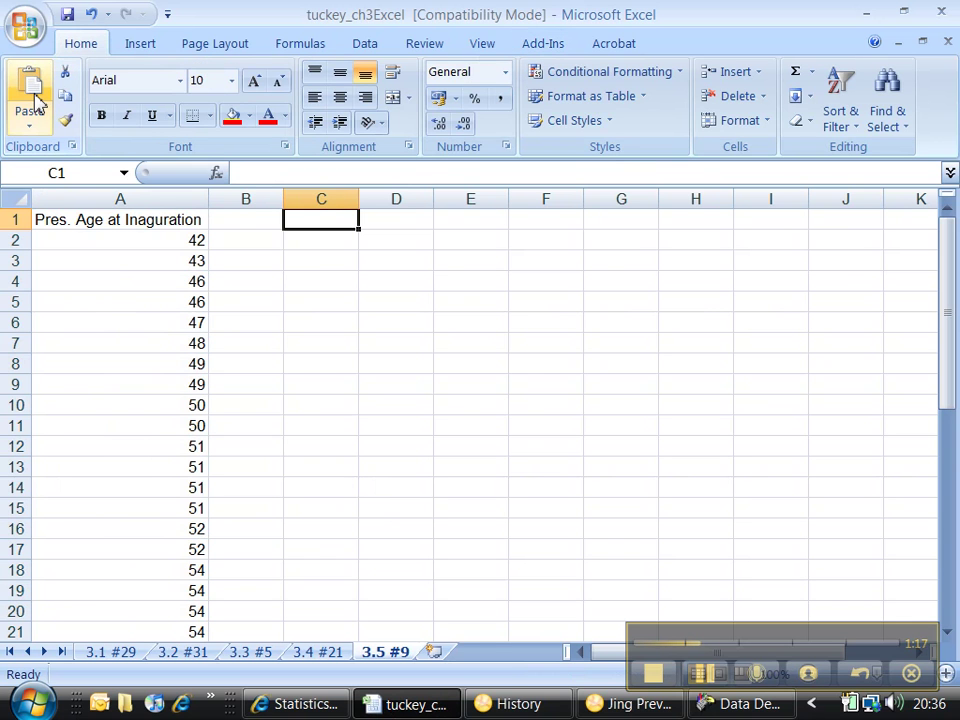
left_click(33, 97)
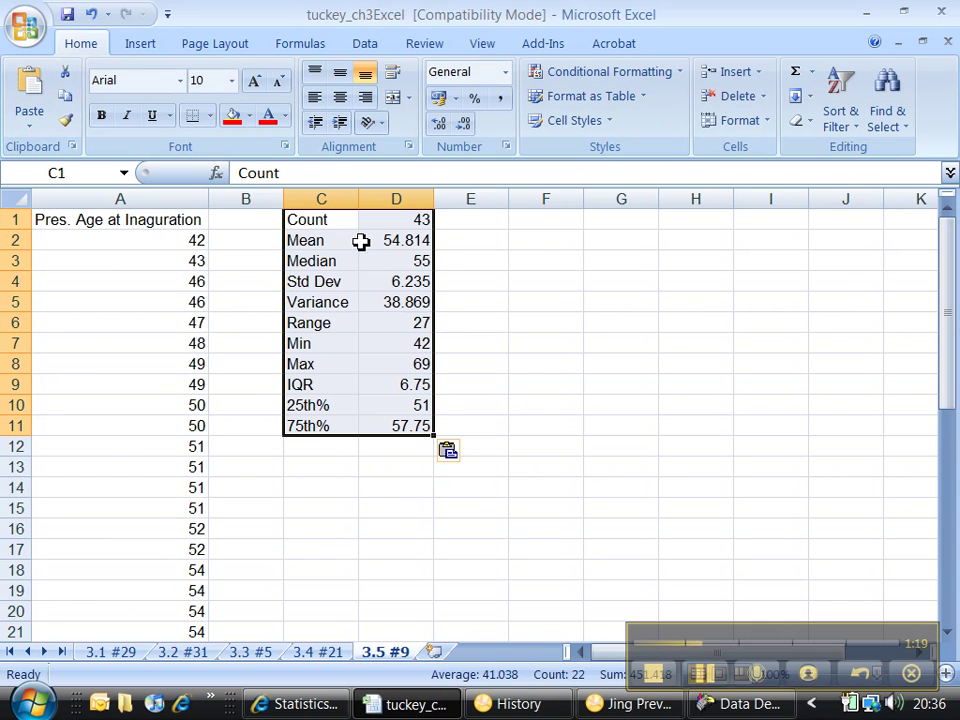
- Enter the label a) in F2 and the five-number summary labels Min, Q1, Med, Q3 and Max in F3 to F7
left_click(527, 248)
type("a)")
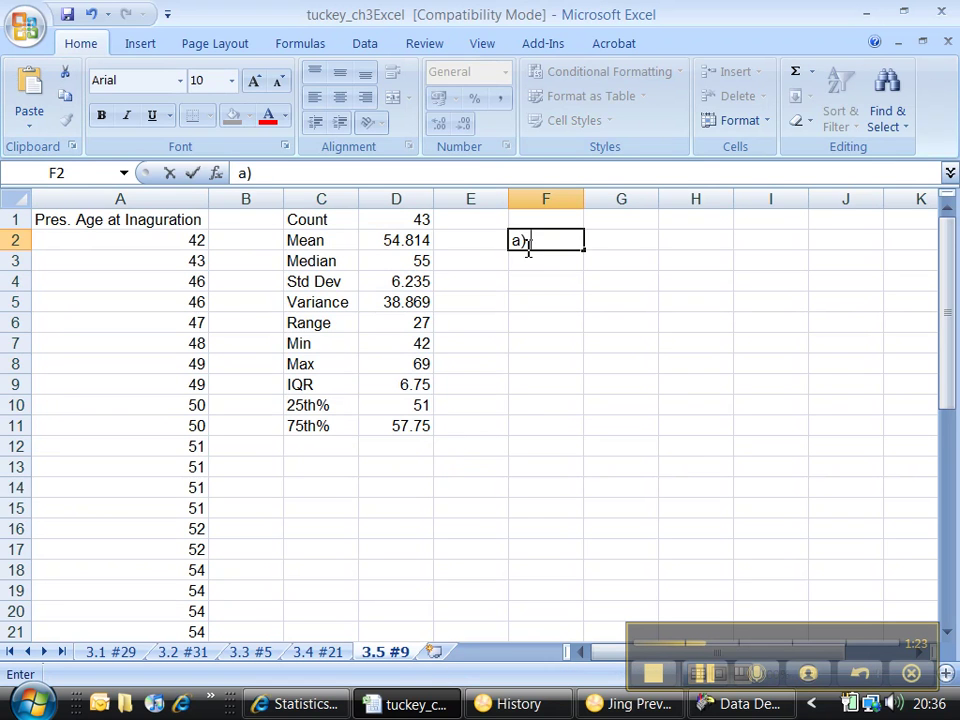
key("Return")
type("Mind")
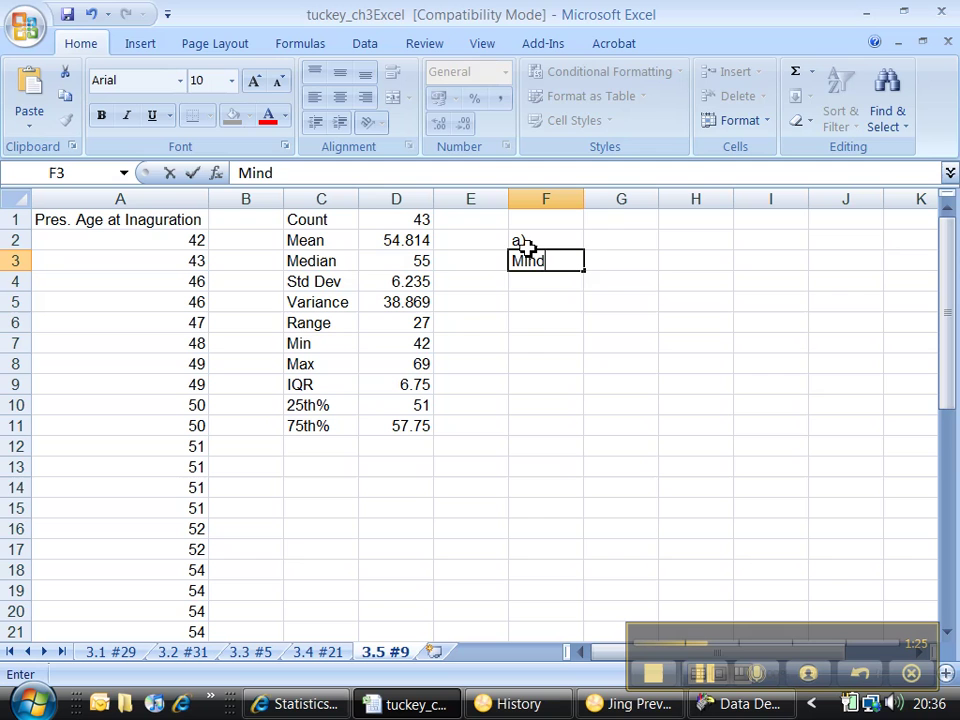
key("Return")
type("Q1")
key("Return")
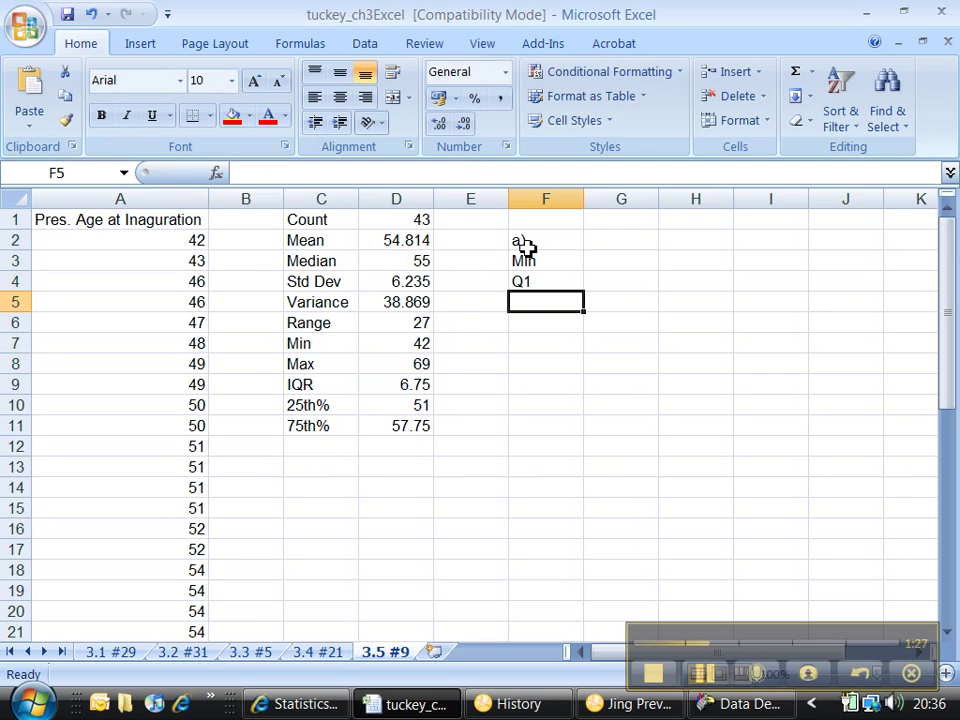
type("Med")
key("Return")
type("Q3")
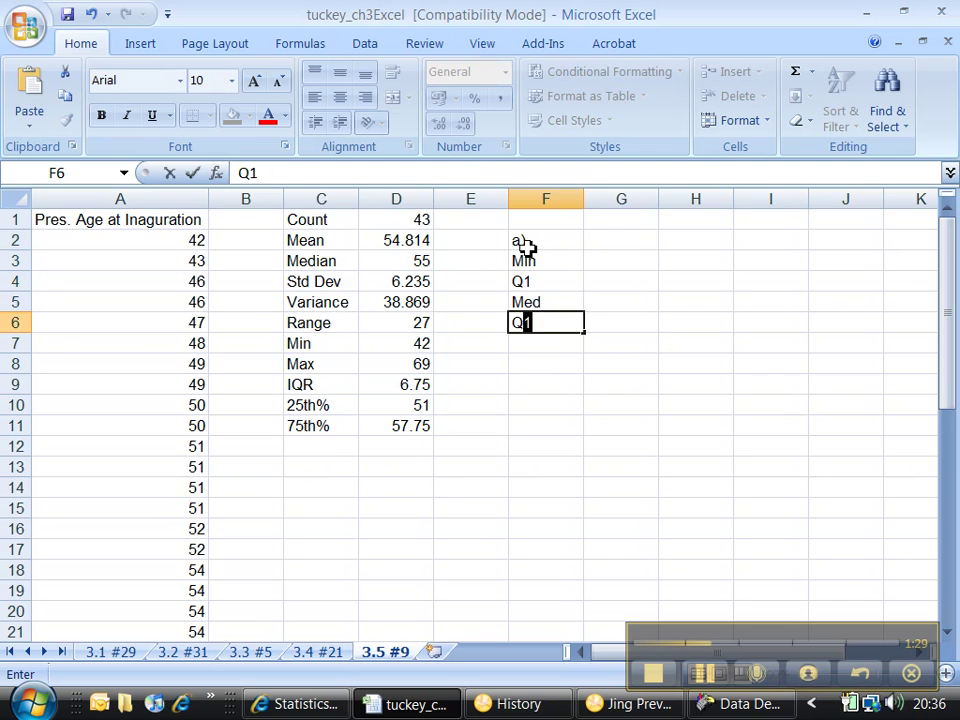
key("Return")
type("Max")
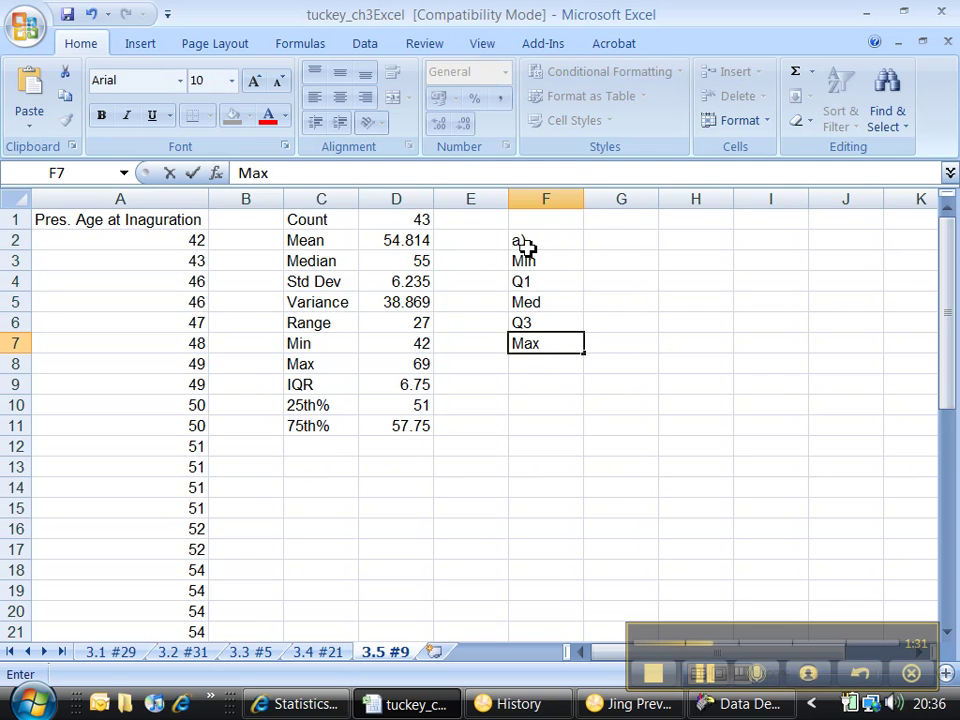
key("Tab")
- Link G3 to the minimum in D7 and G4 to the 25th percentile in D10
key("Up")
key("Up")
key("Up")
key("Up")
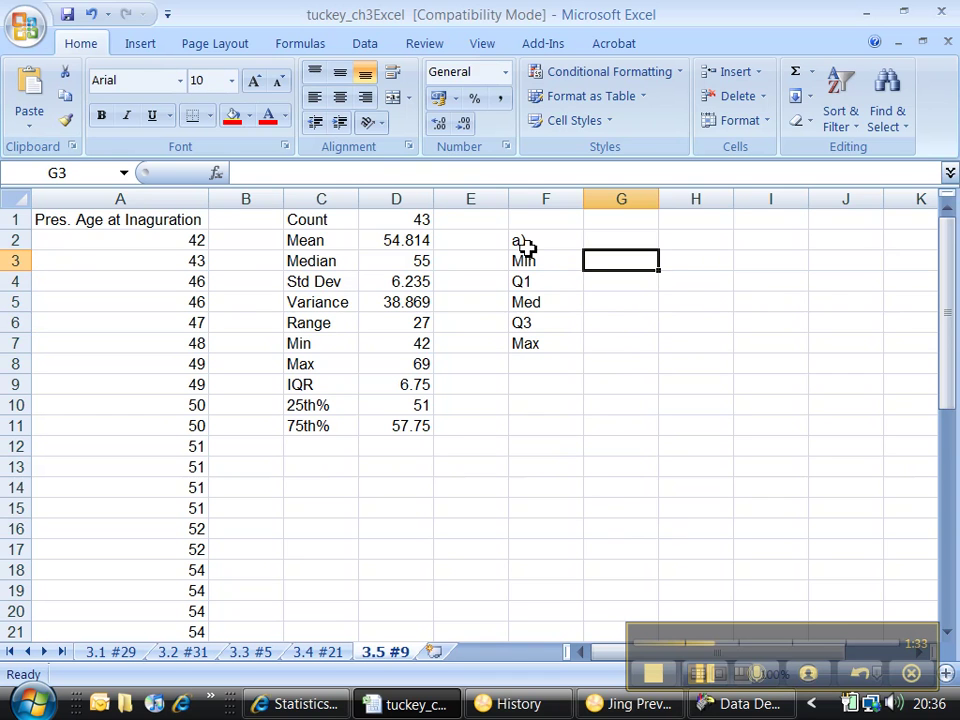
type("=")
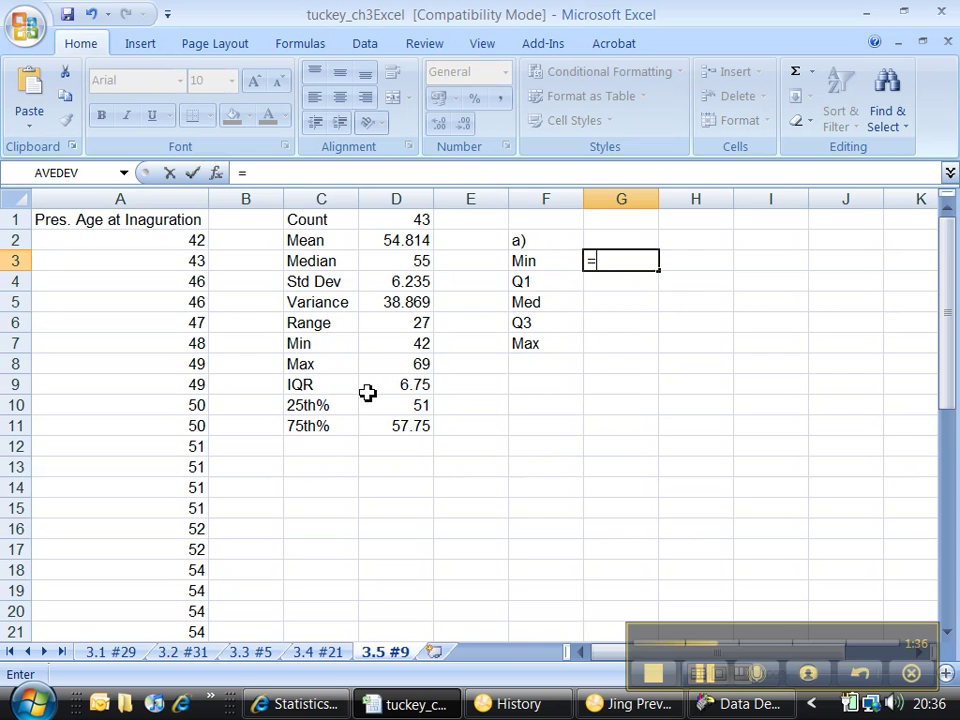
left_click(391, 346)
key("Return")
type("=")
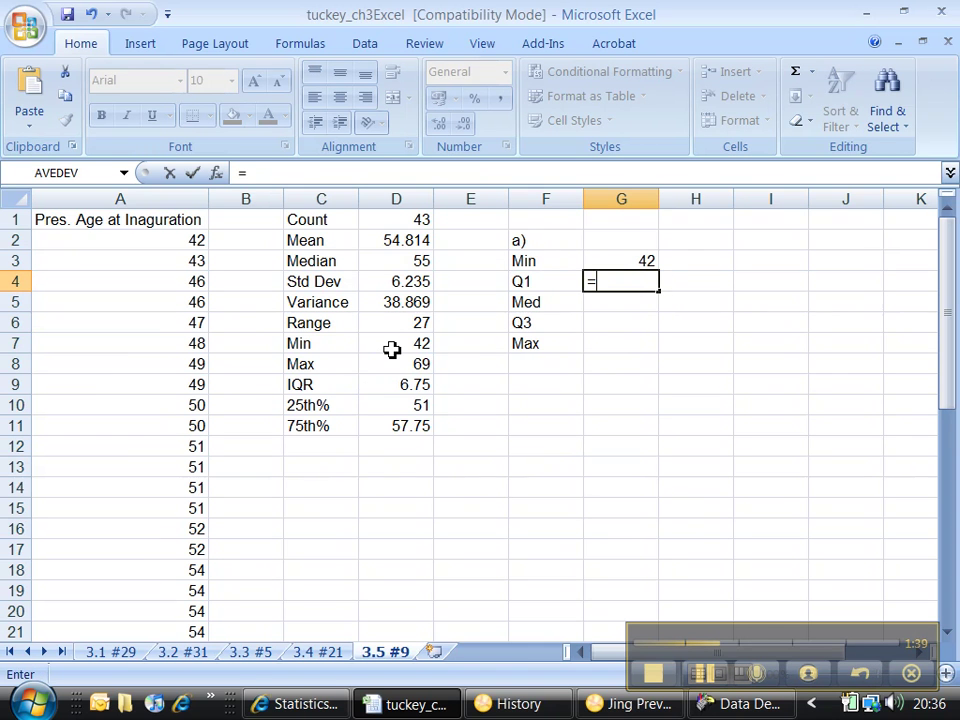
left_click(408, 407)
key("Return")
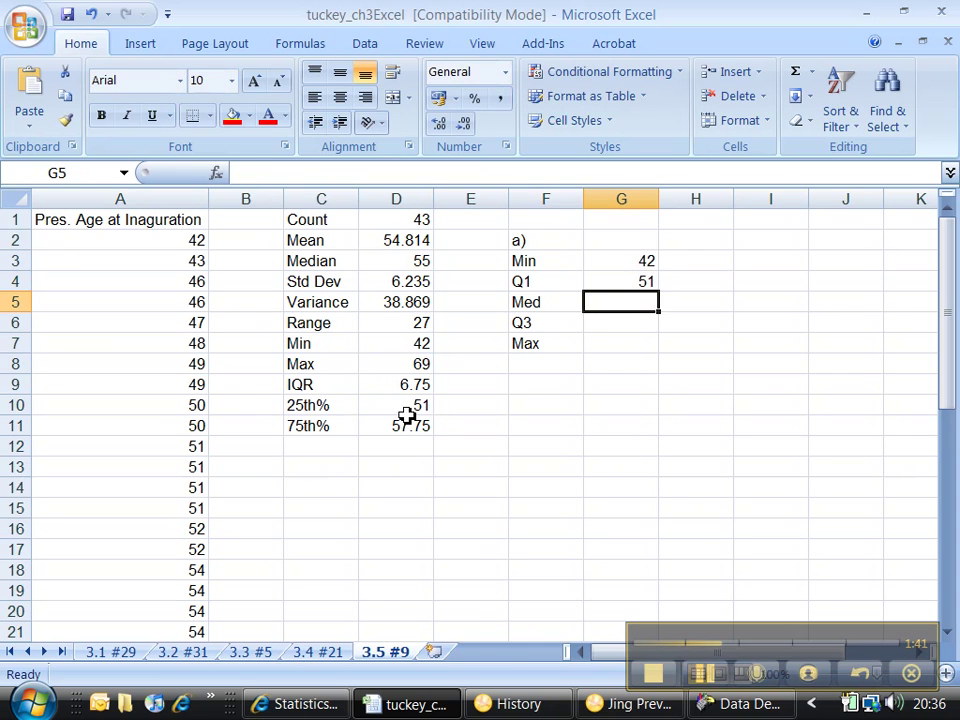
- Link G5 to the median in D3, G6 to the 75th percentile in D11 and G7 to the maximum in D8
type("=")
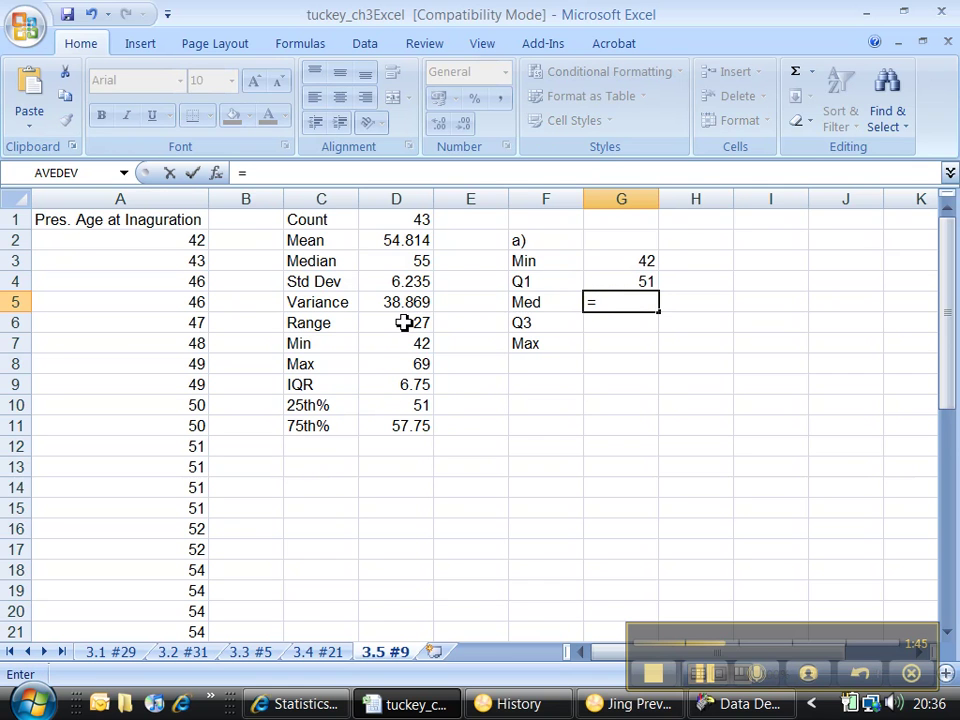
left_click(375, 264)
key("Return")
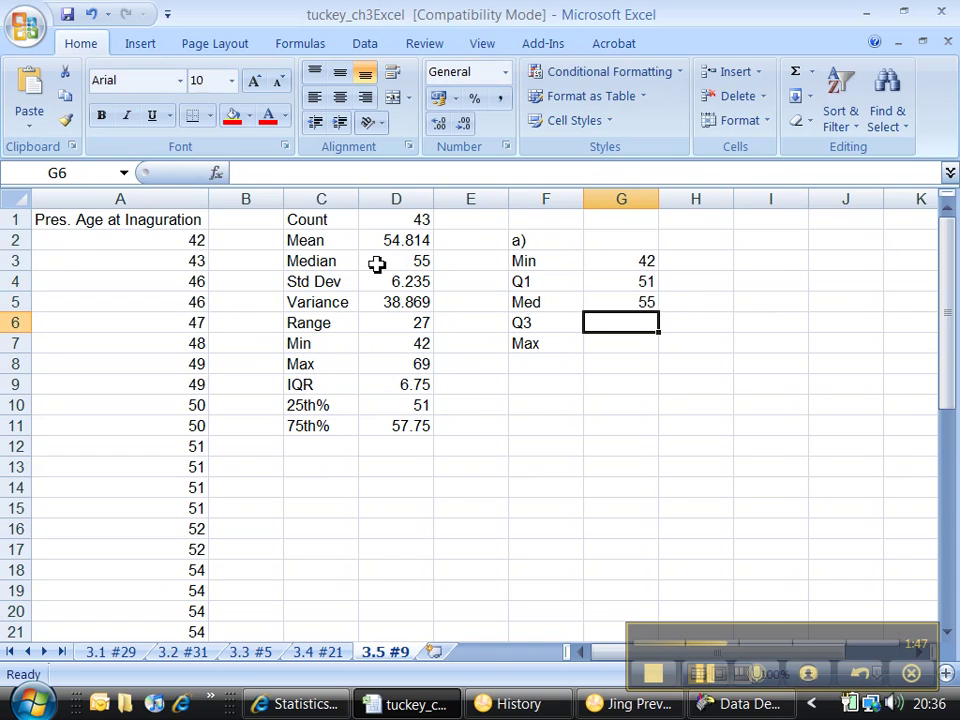
type("=")
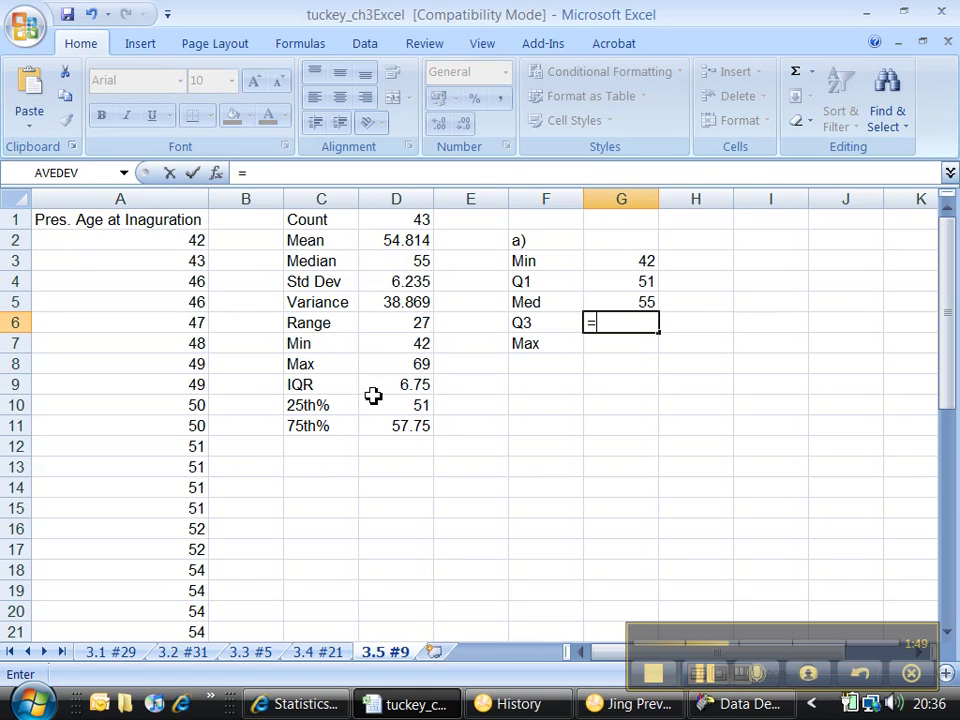
left_click(378, 426)
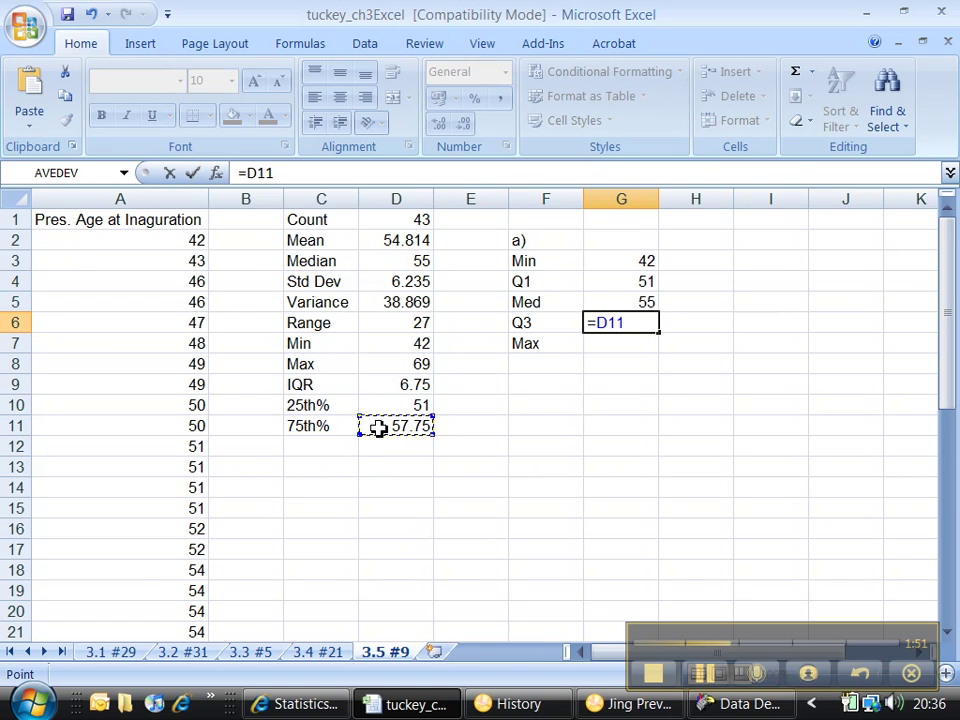
key("Return")
type("=")
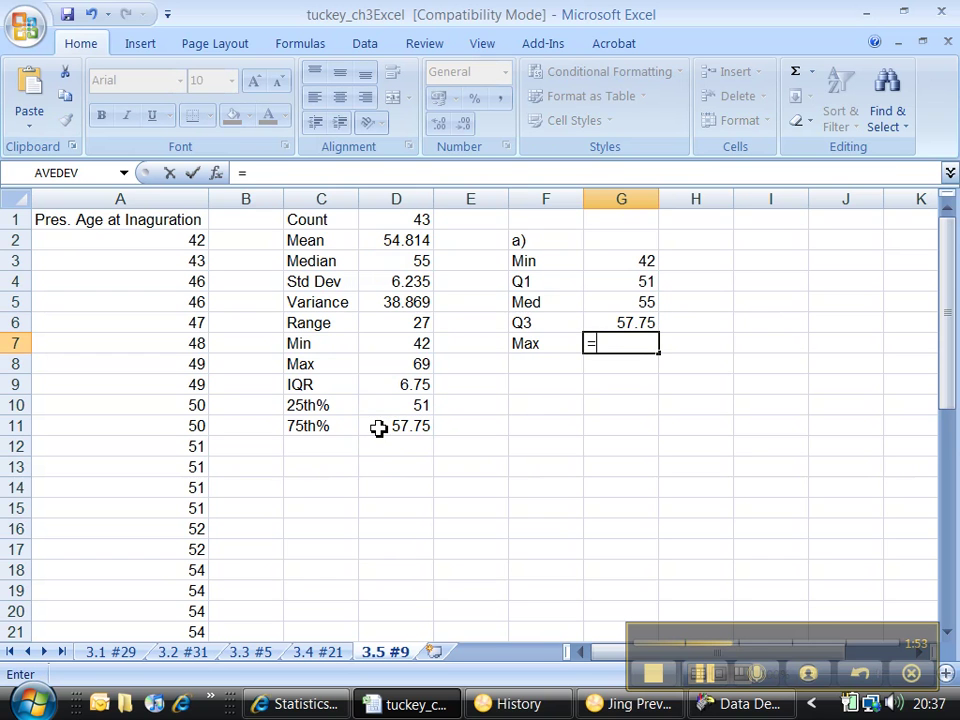
left_click(395, 366)
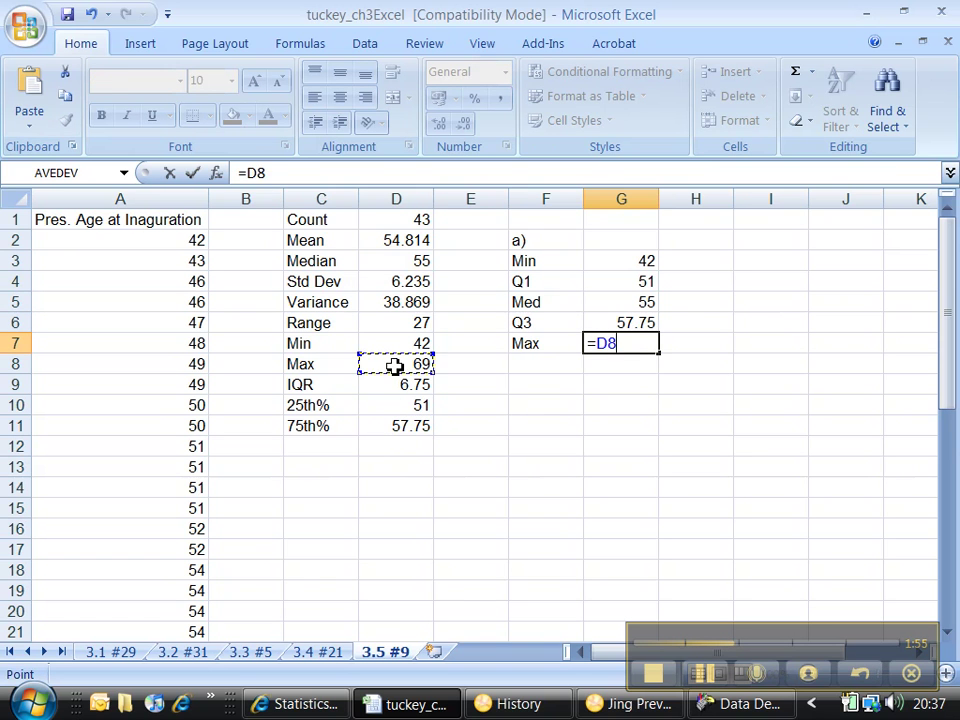
key("Return")
- Highlight the five-number summary block F2:G7 with a red fill
left_click_drag(618, 343, 529, 249)
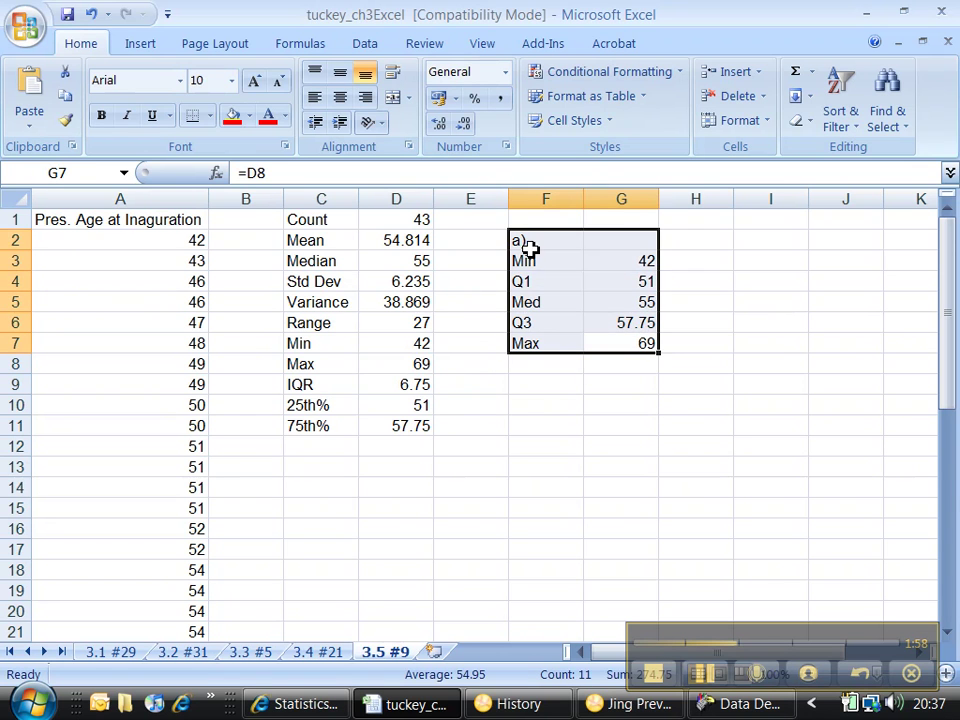
left_click(231, 118)
left_click(503, 390)
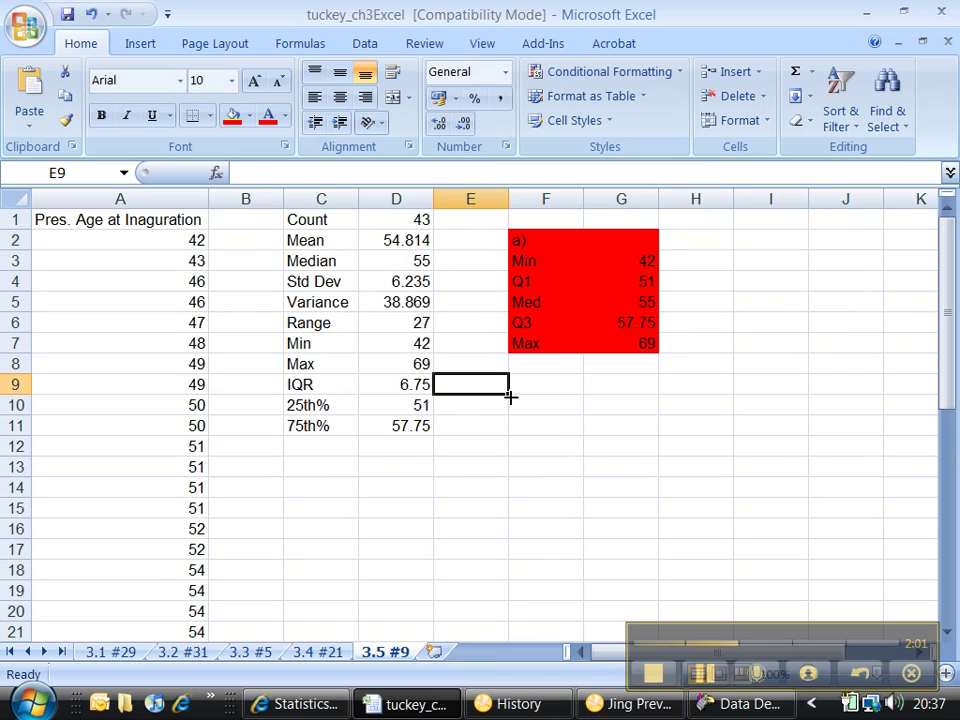
left_click(512, 400)
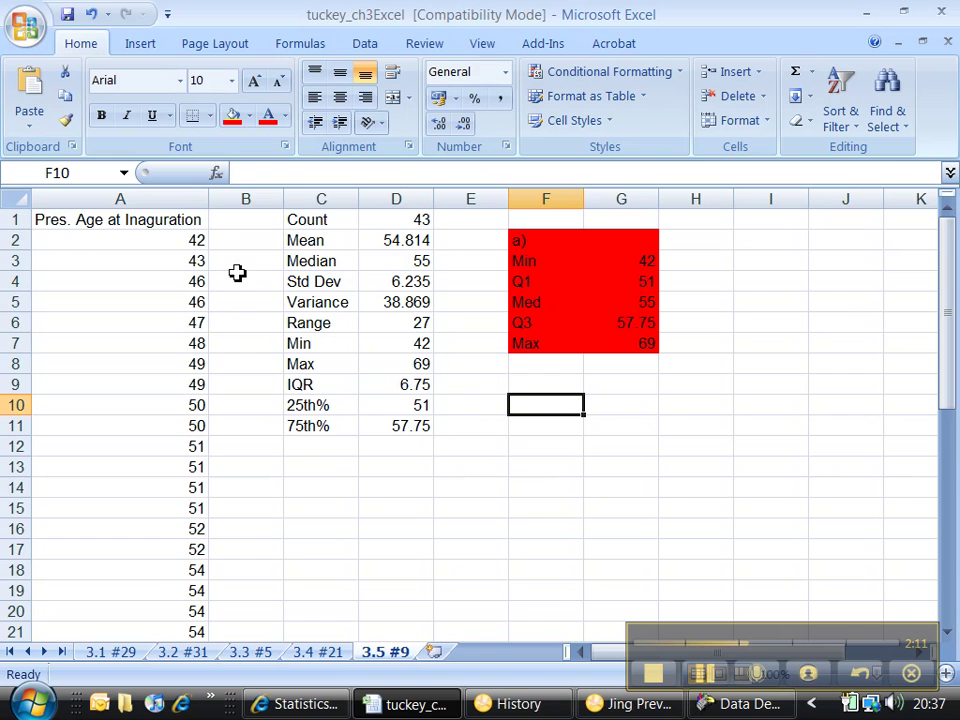
- Create a DDXL boxplot of column A with Pres. Age at Inaguration as the quantitative variable
left_click(107, 199)
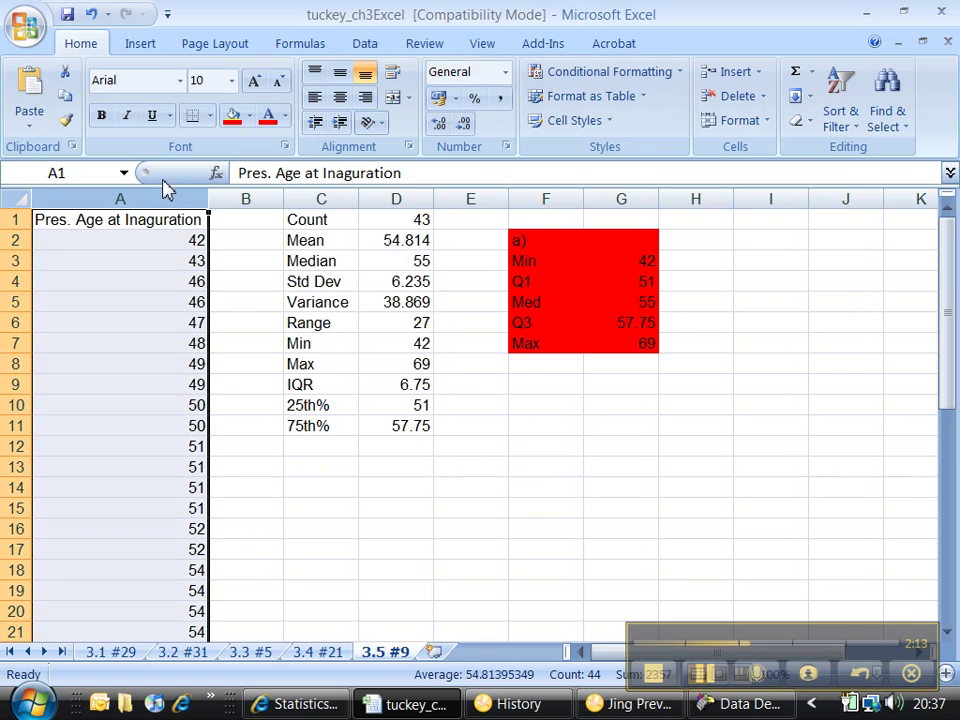
left_click(530, 42)
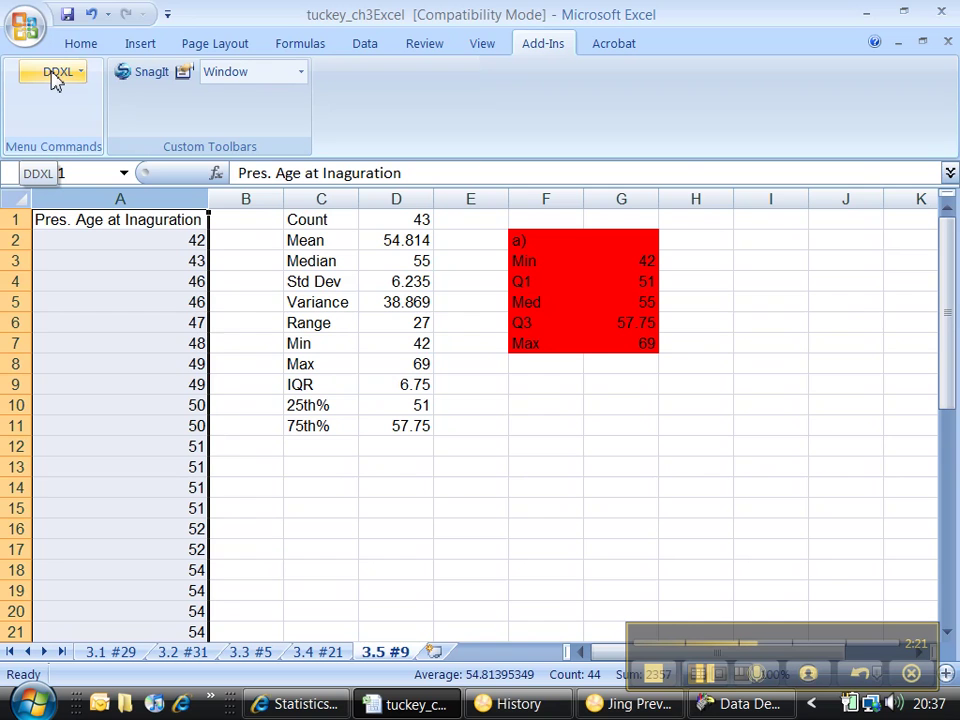
left_click(55, 80)
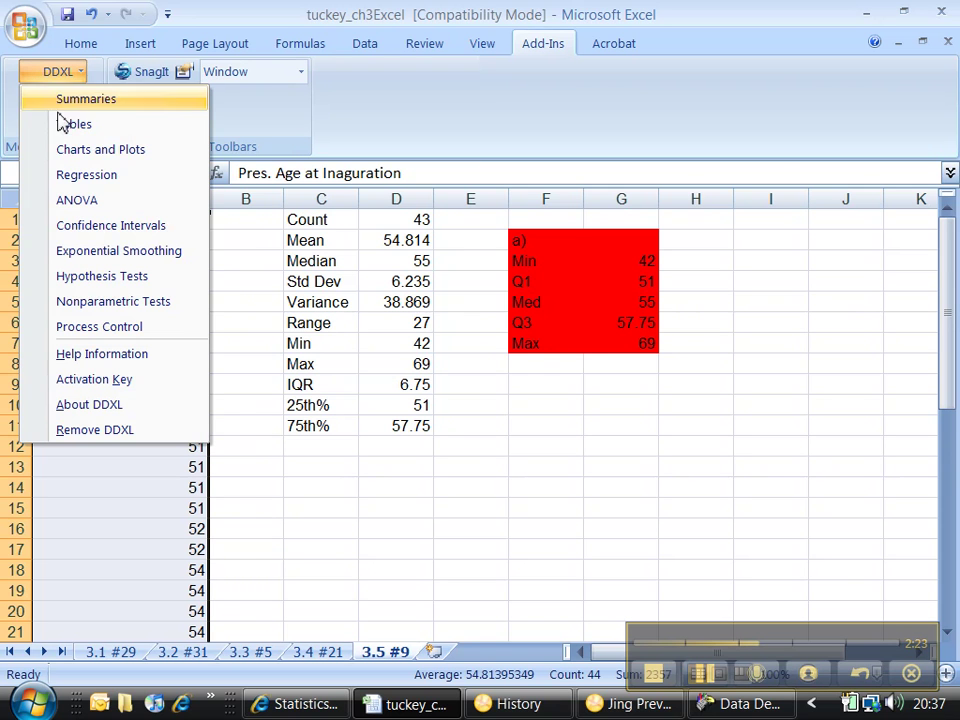
left_click(70, 155)
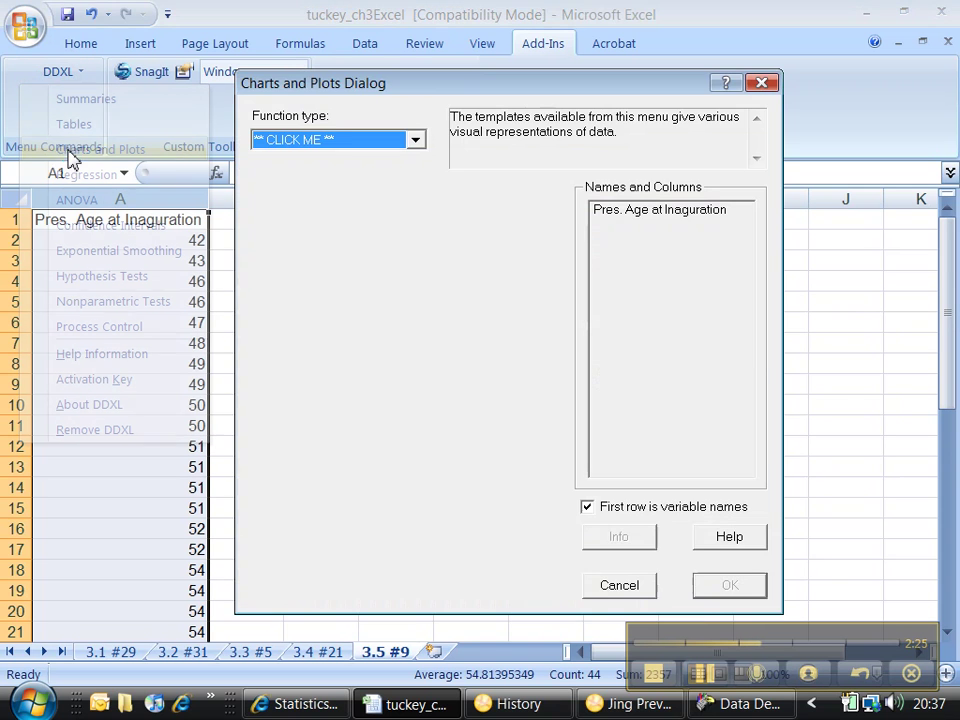
left_click(365, 143)
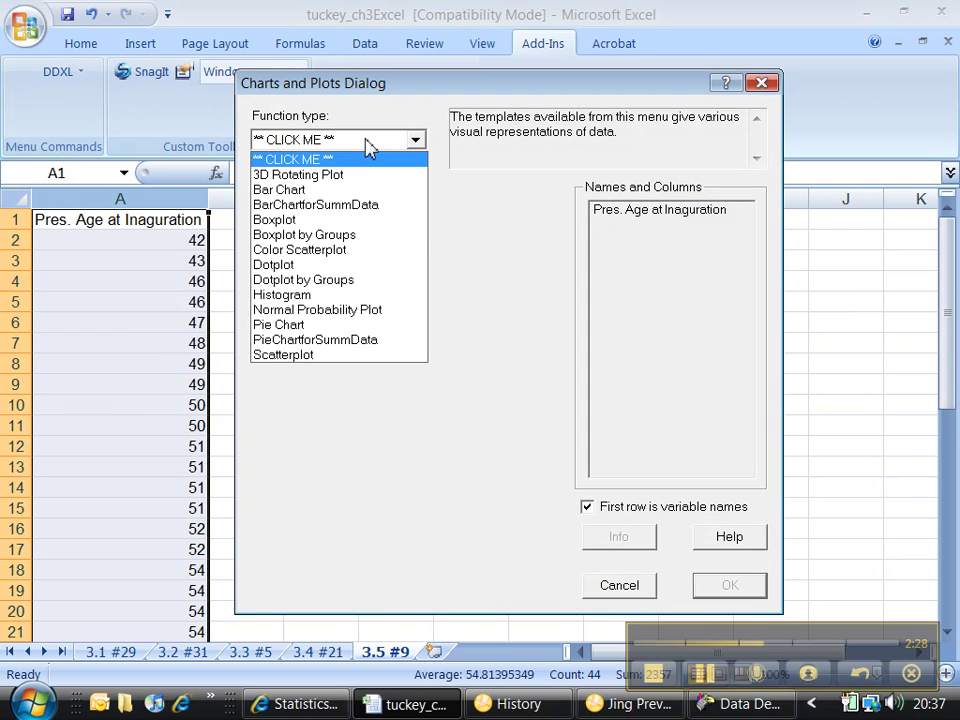
left_click(333, 221)
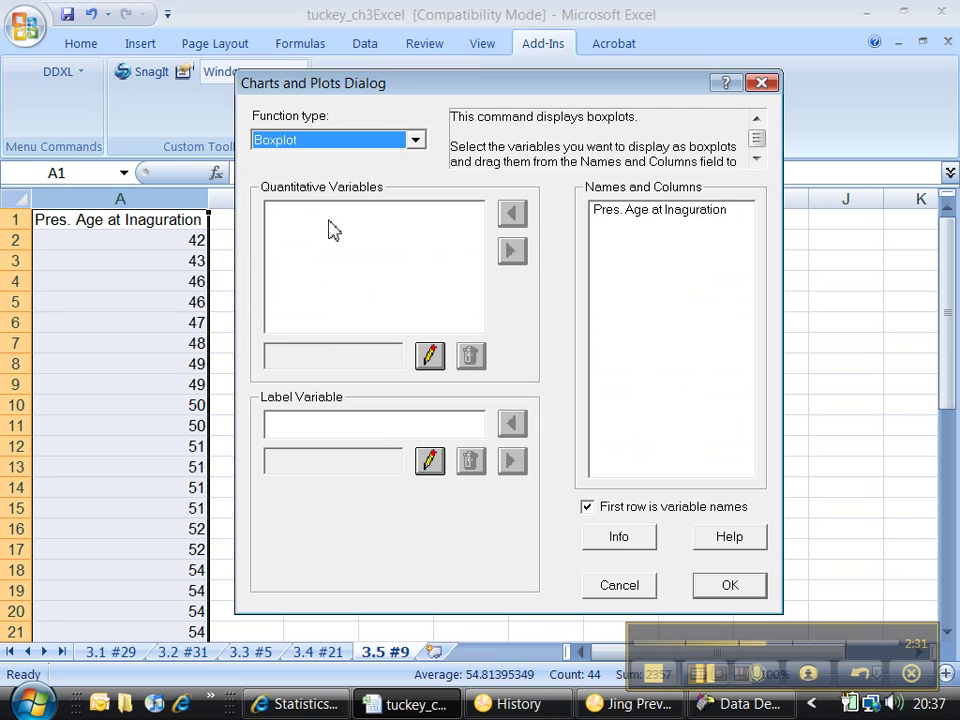
left_click(625, 212)
left_click(512, 215)
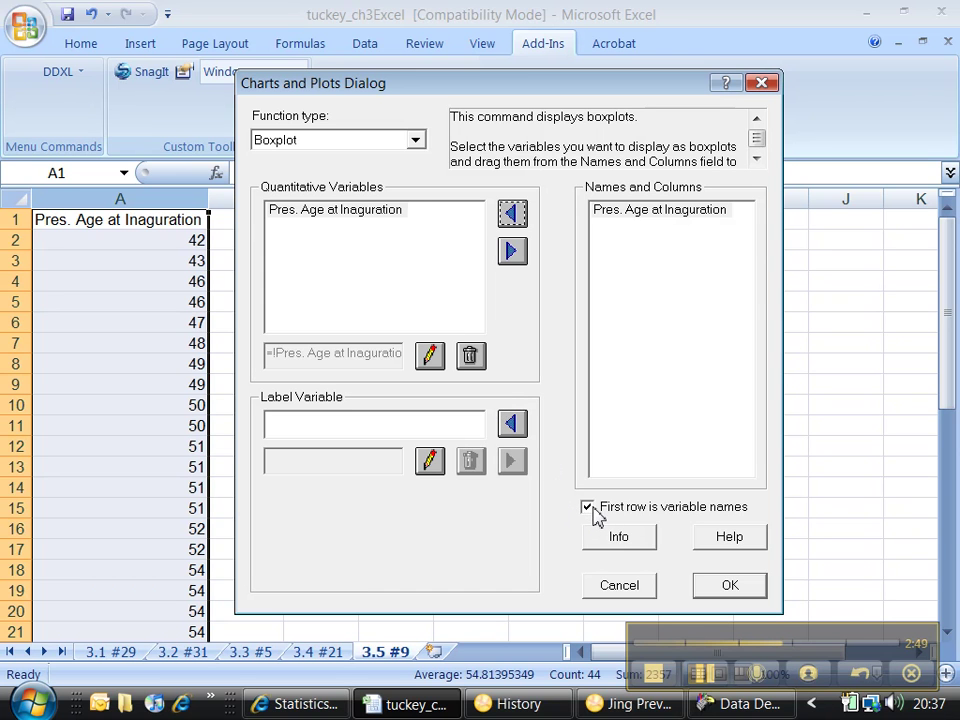
left_click(724, 589)
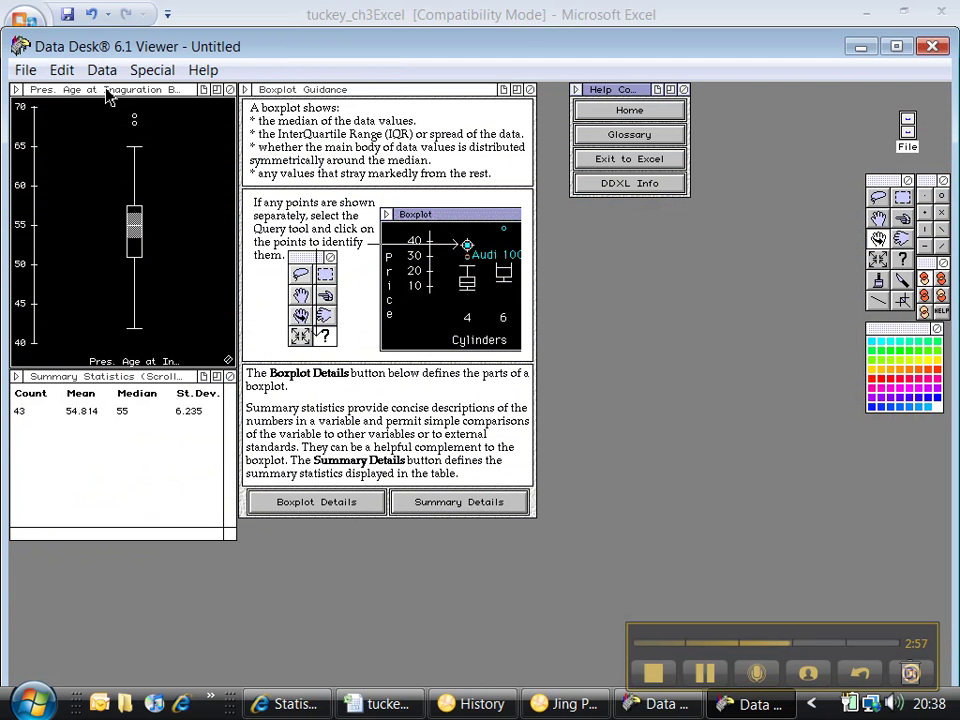
- Copy the Pres. Age at Inaguration boxplot window from the Data Desk results
left_click(91, 90)
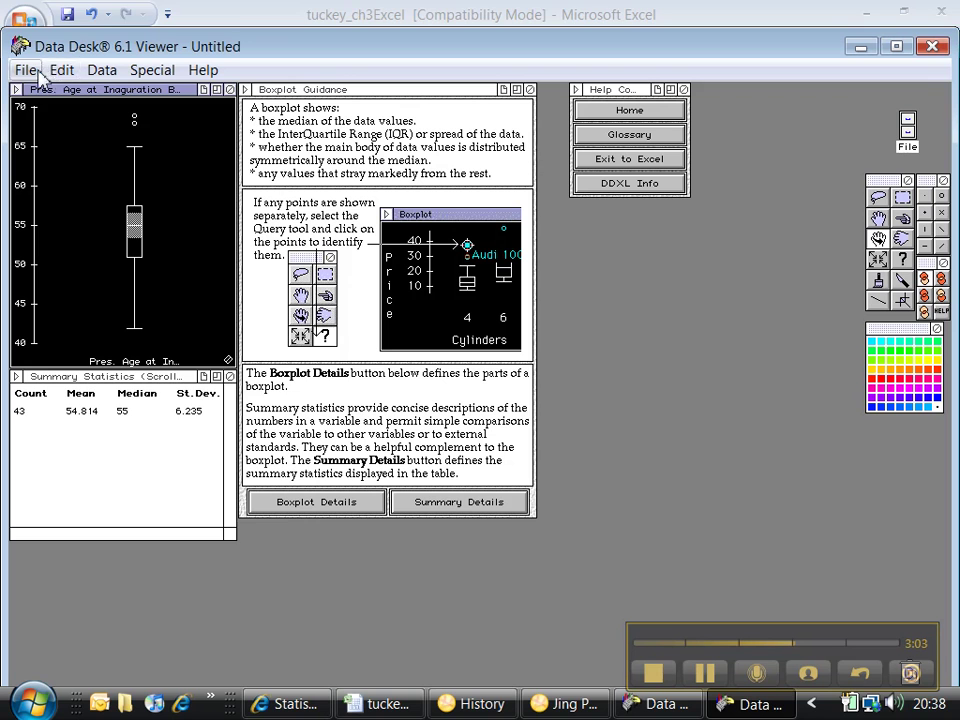
left_click(60, 71)
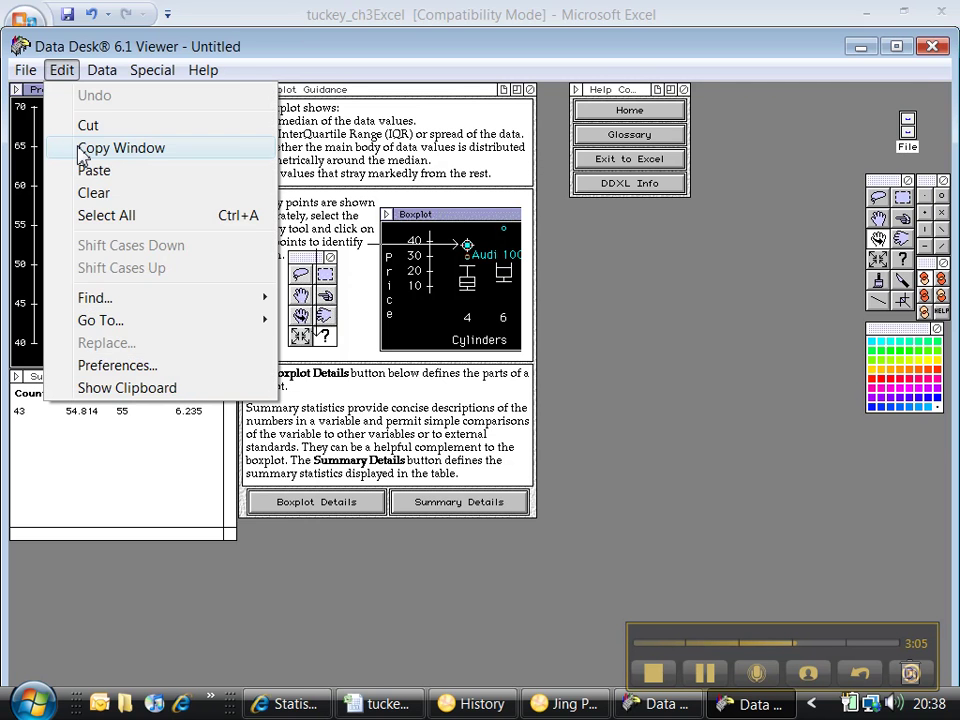
left_click(82, 150)
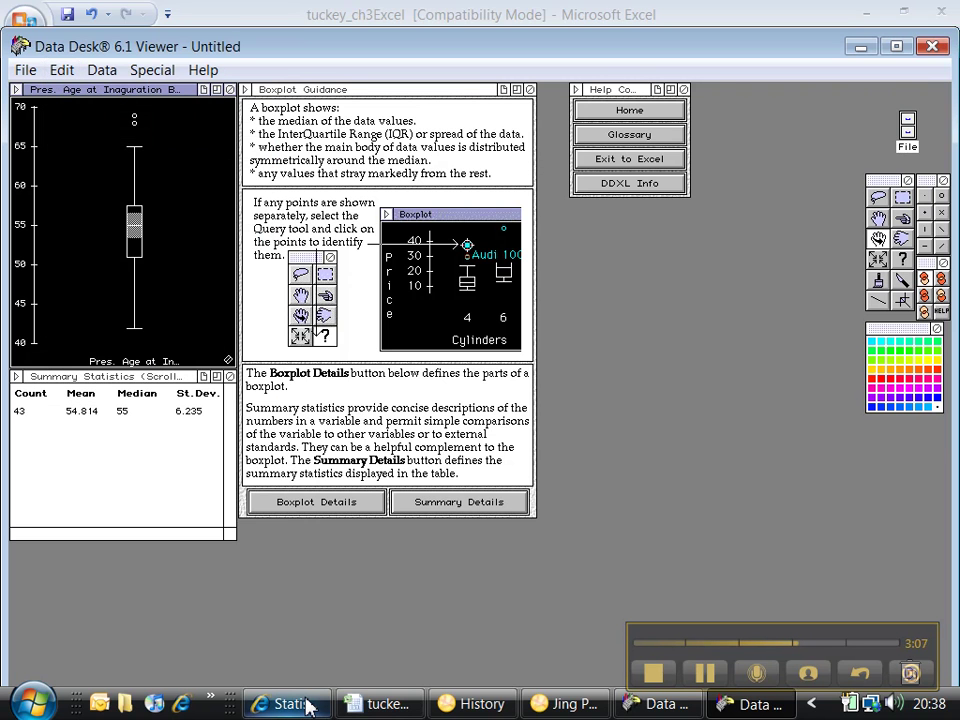
- Switch back to Excel and paste the copied boxplot at cell F9 of the 3.5 #9 sheet
left_click(383, 704)
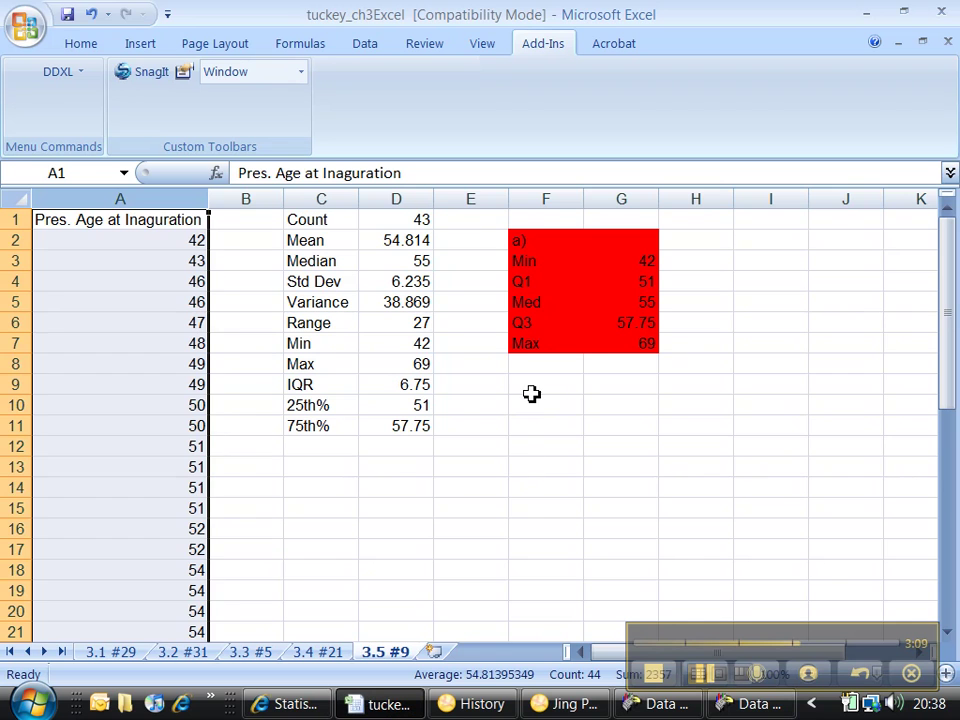
left_click(531, 393)
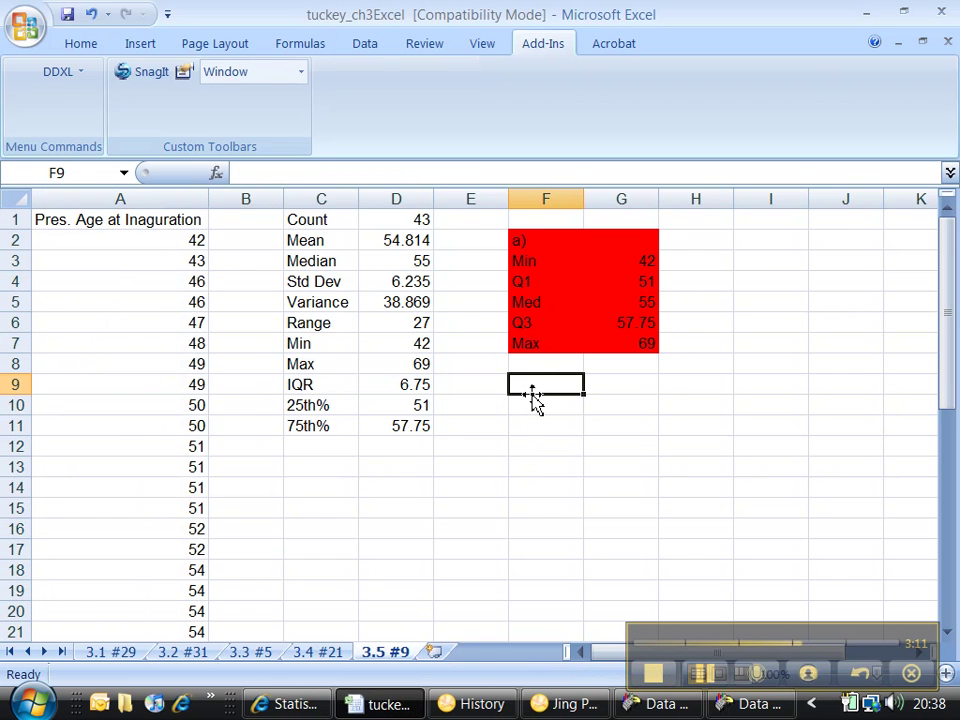
right_click(535, 385)
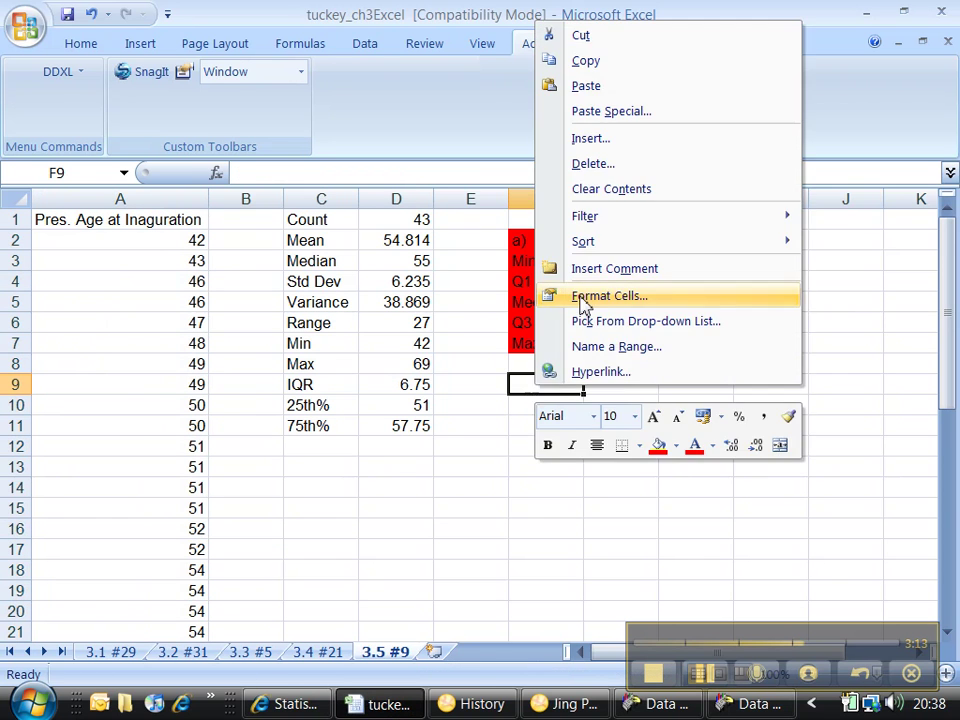
left_click(612, 92)
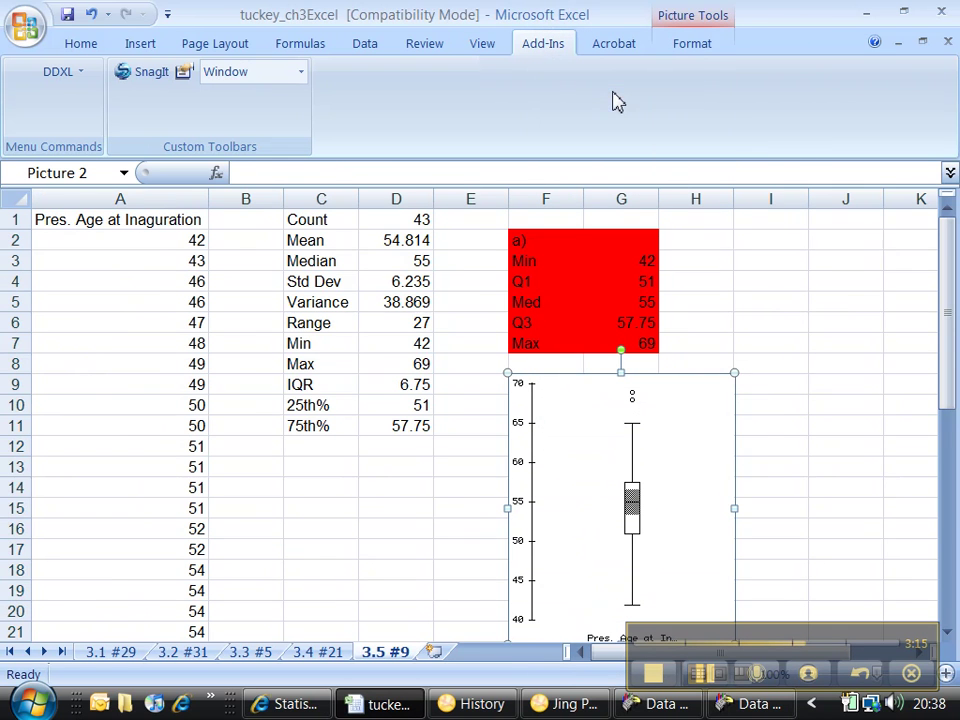
left_click(773, 404)
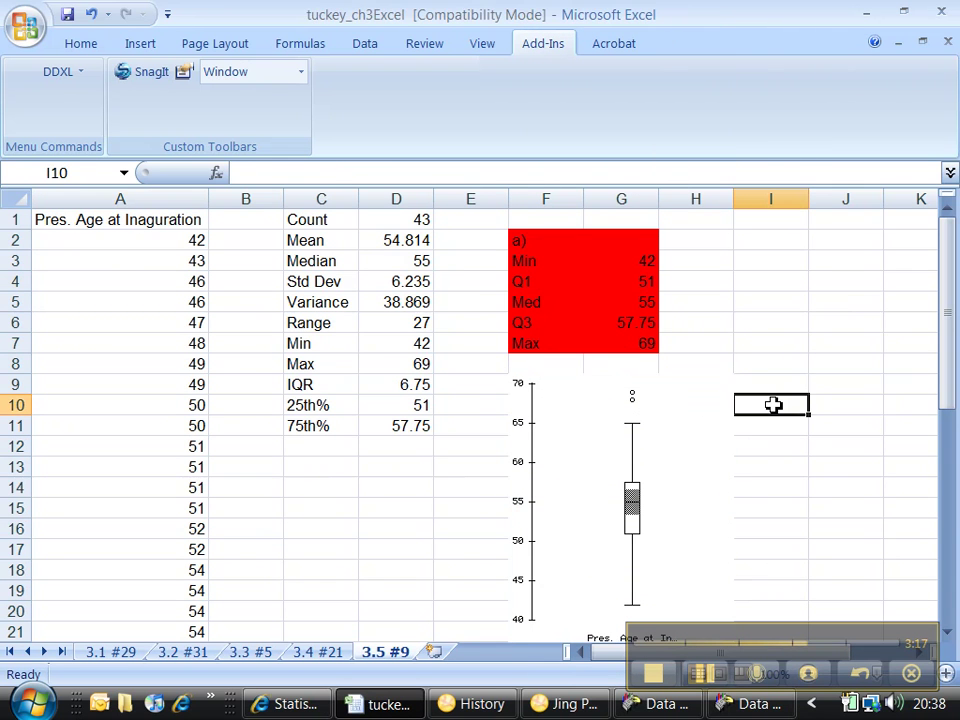
- Give the pasted boxplot picture a red border from the standard colors
scroll(773, 404, "down", 5)
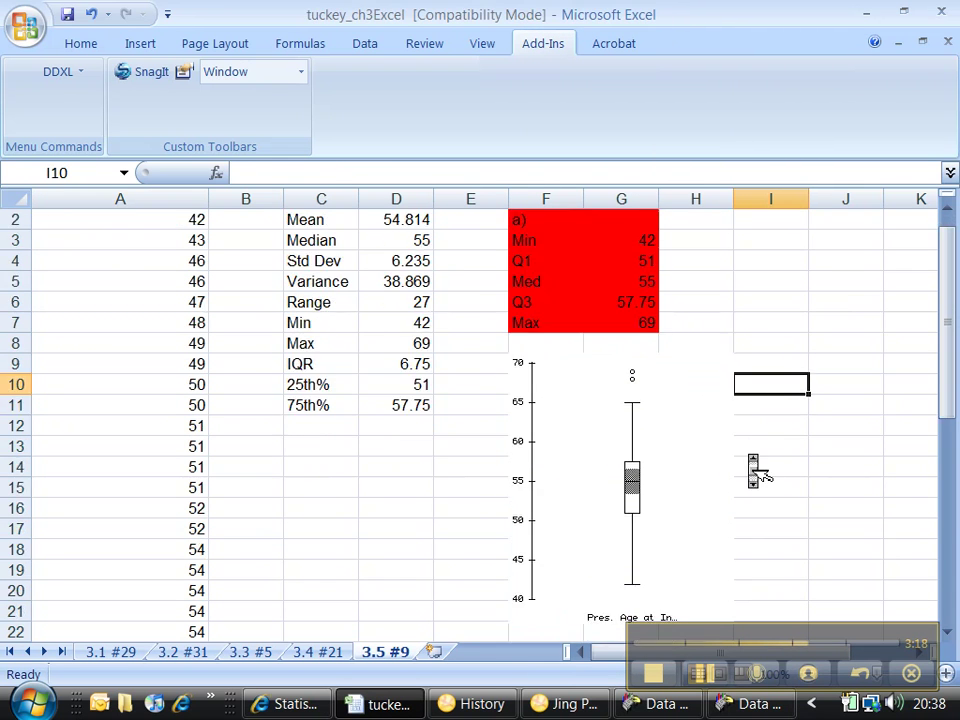
left_click(658, 403)
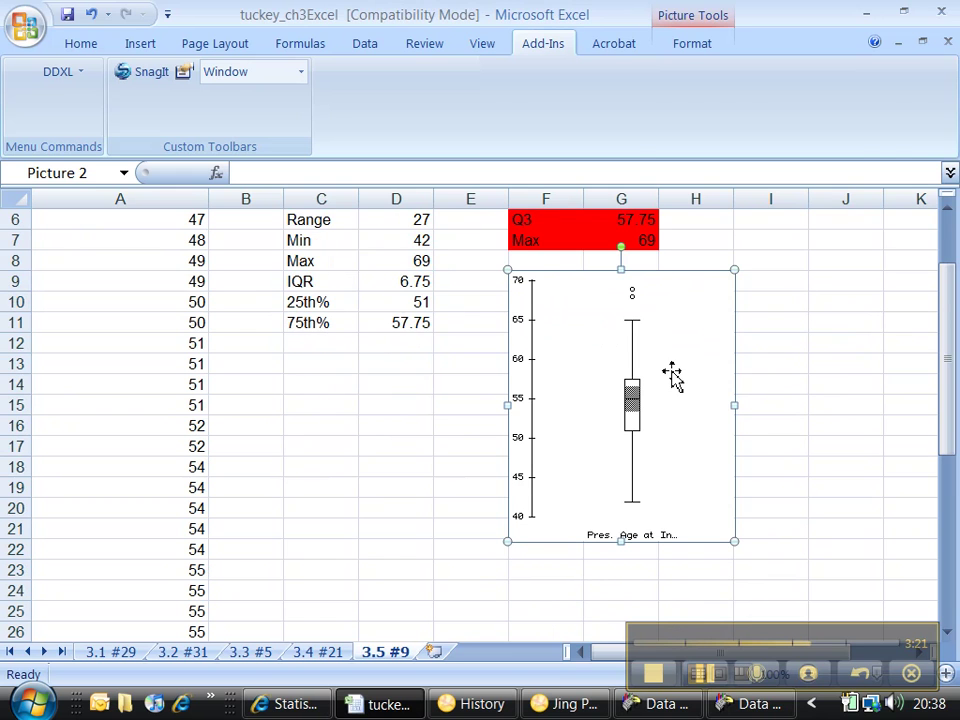
double_click(672, 373)
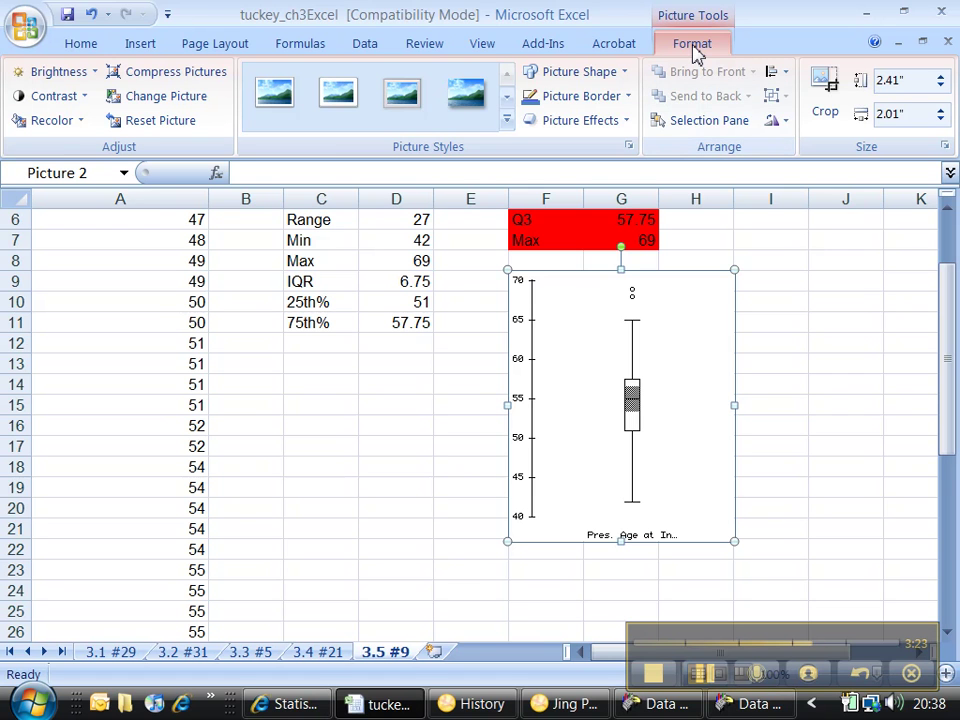
left_click(541, 99)
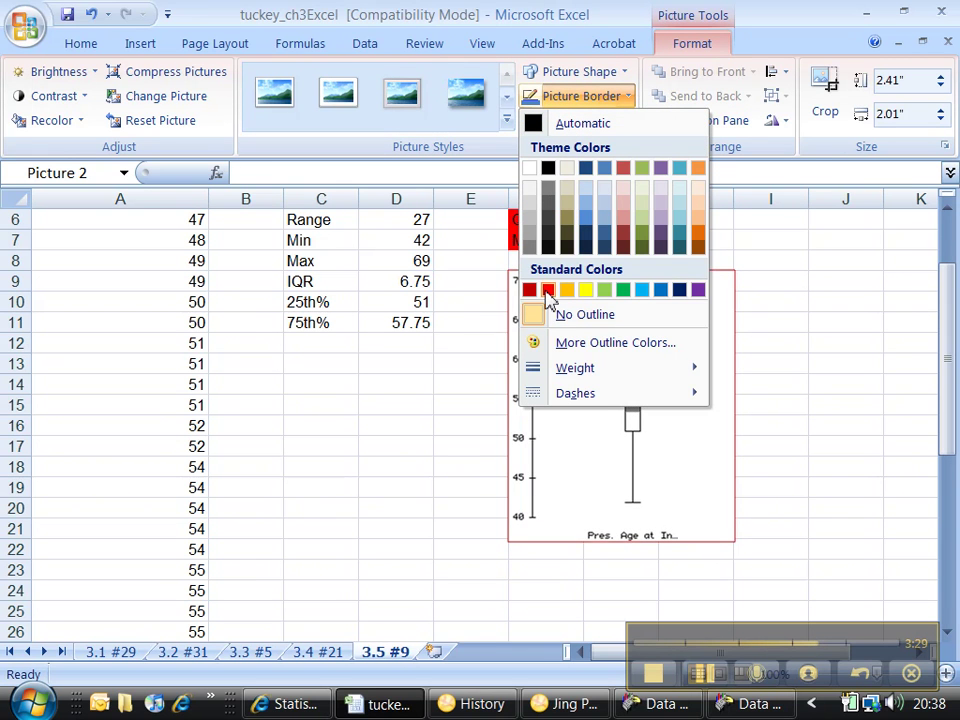
left_click(548, 291)
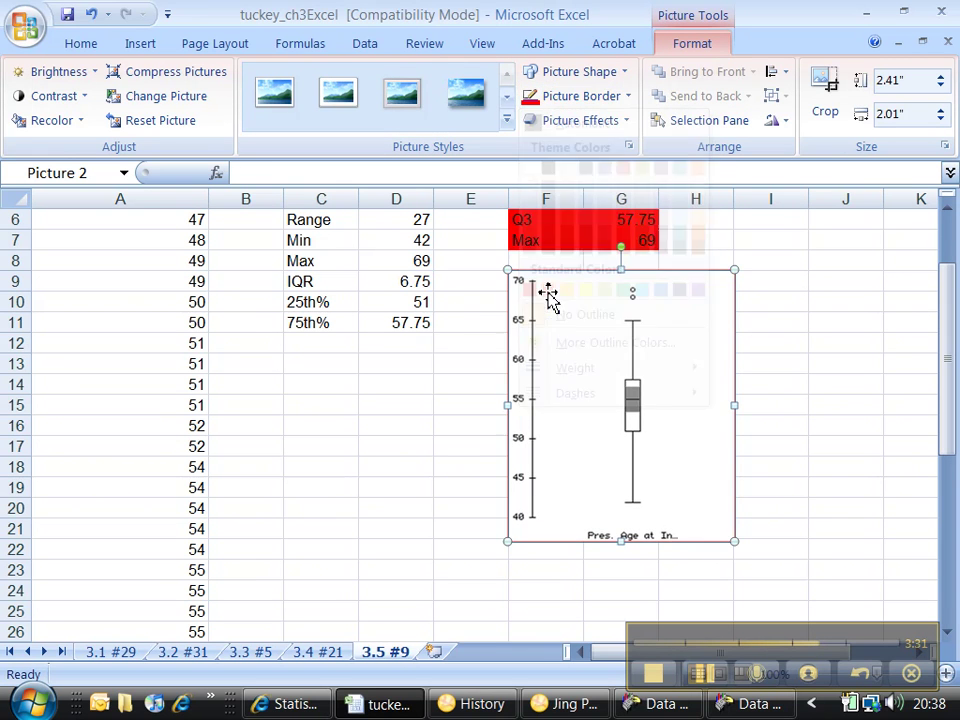
left_click(788, 340)
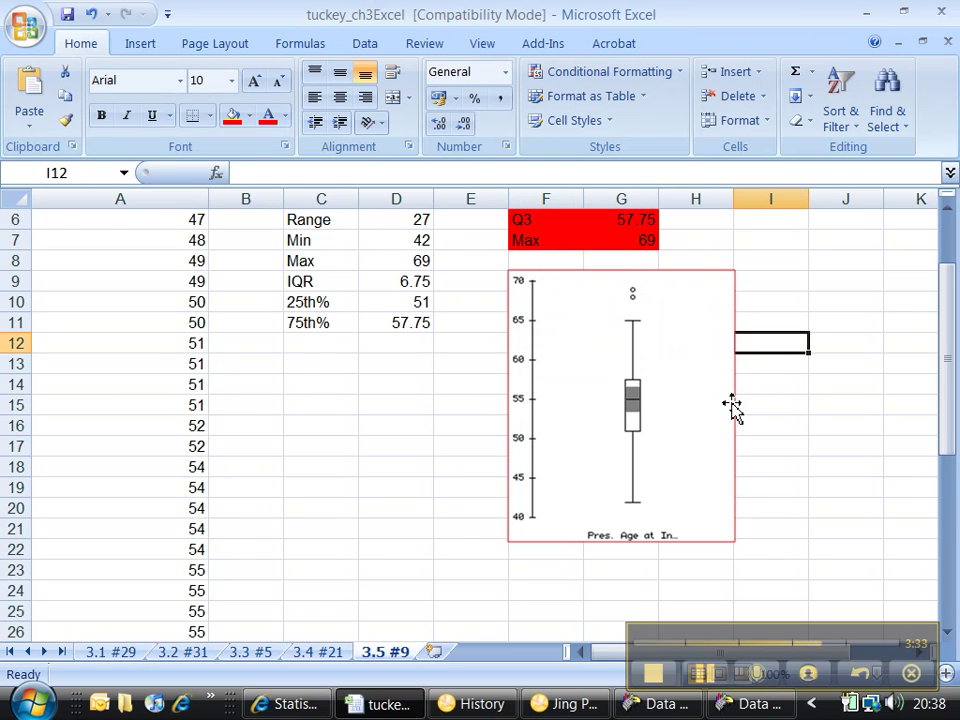
scroll(733, 405, "up", 2)
scroll(735, 406, "down", 2)
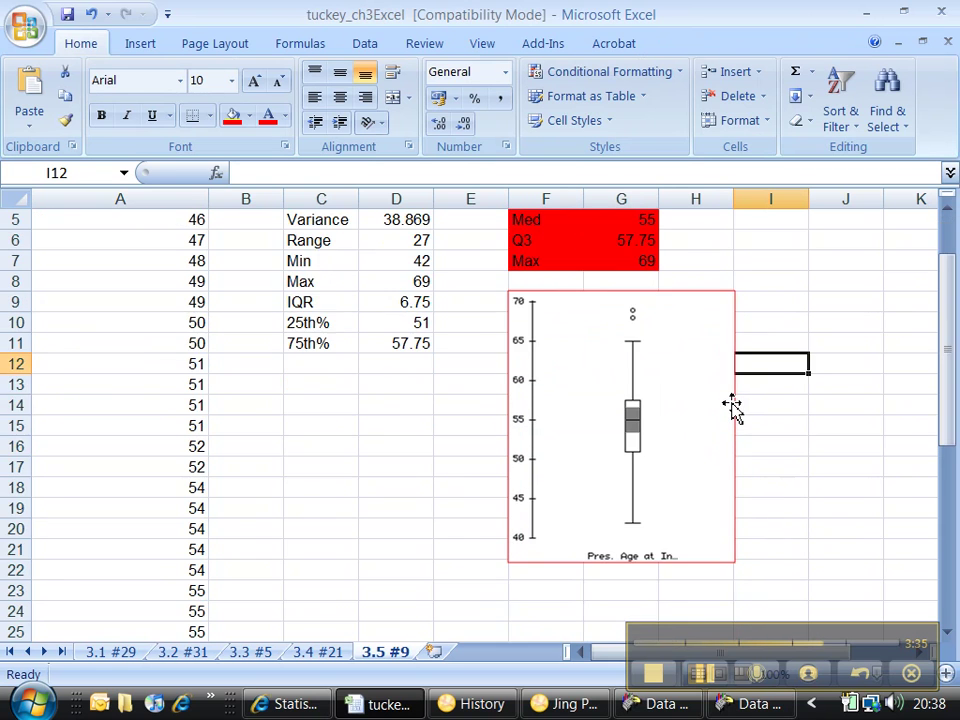
scroll(735, 407, "up", 2)
scroll(740, 420, "down", 1)
scroll(738, 410, "down", 2)
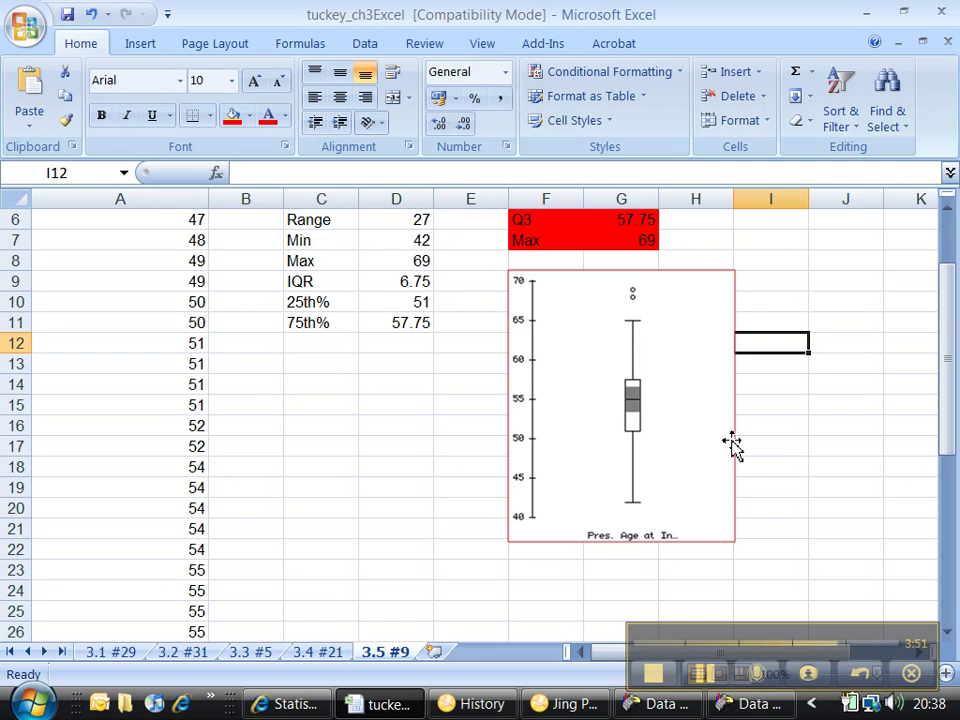
left_click(777, 443)
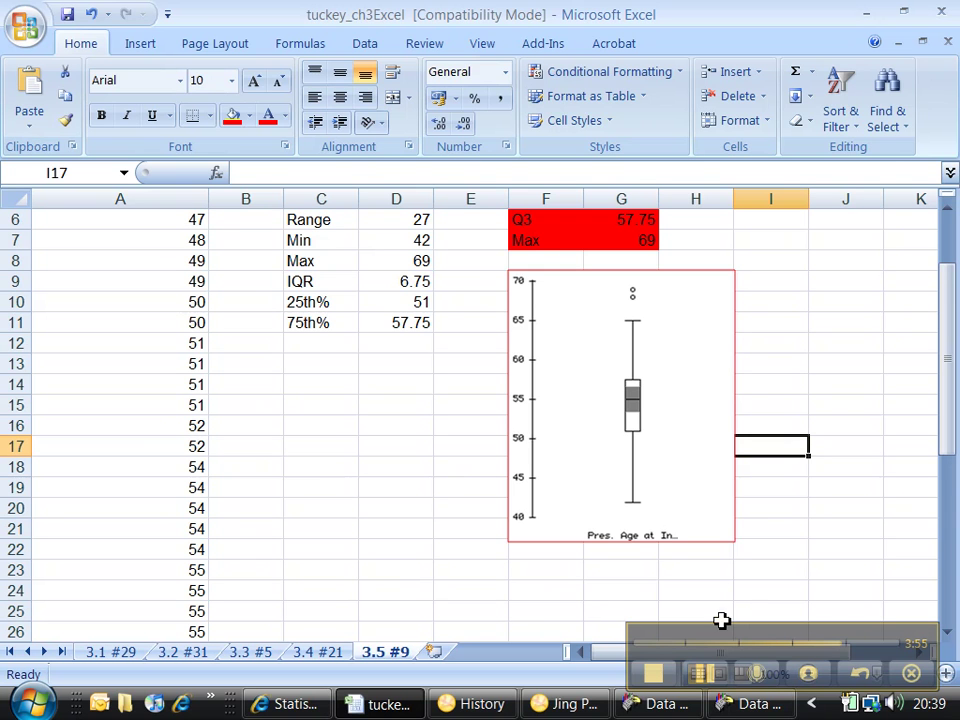
scroll(345, 502, "up", 2)
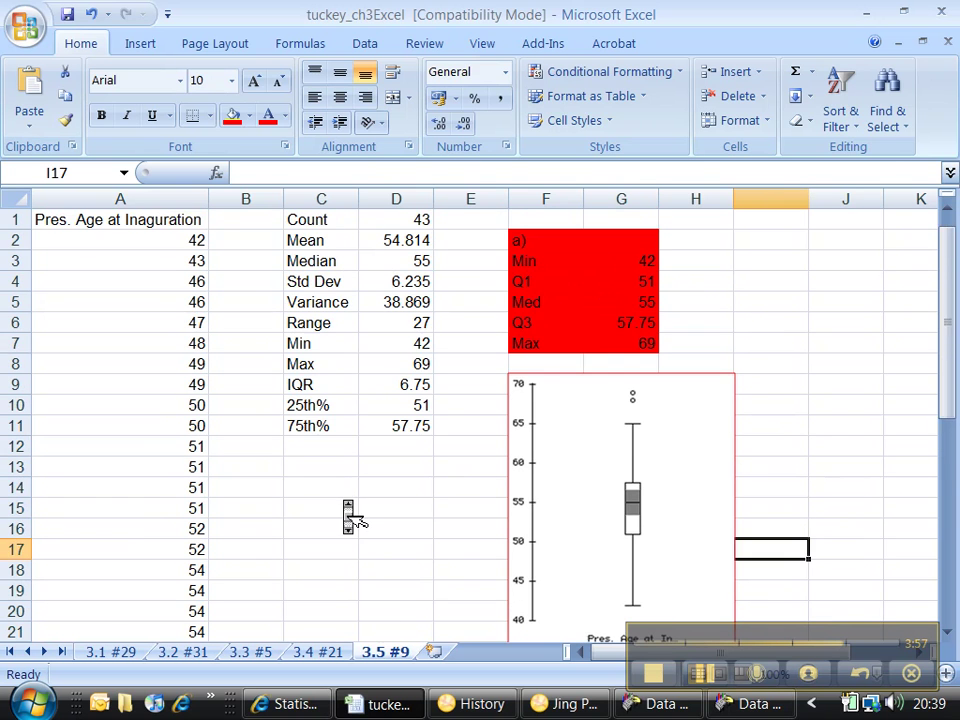
scroll(345, 502, "down", 1)
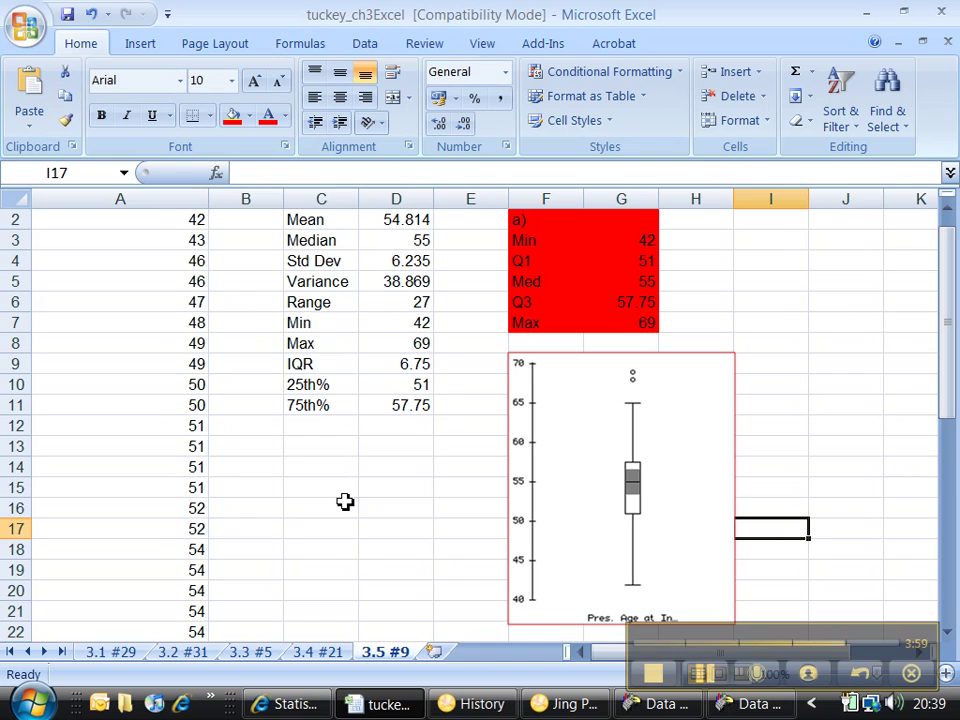